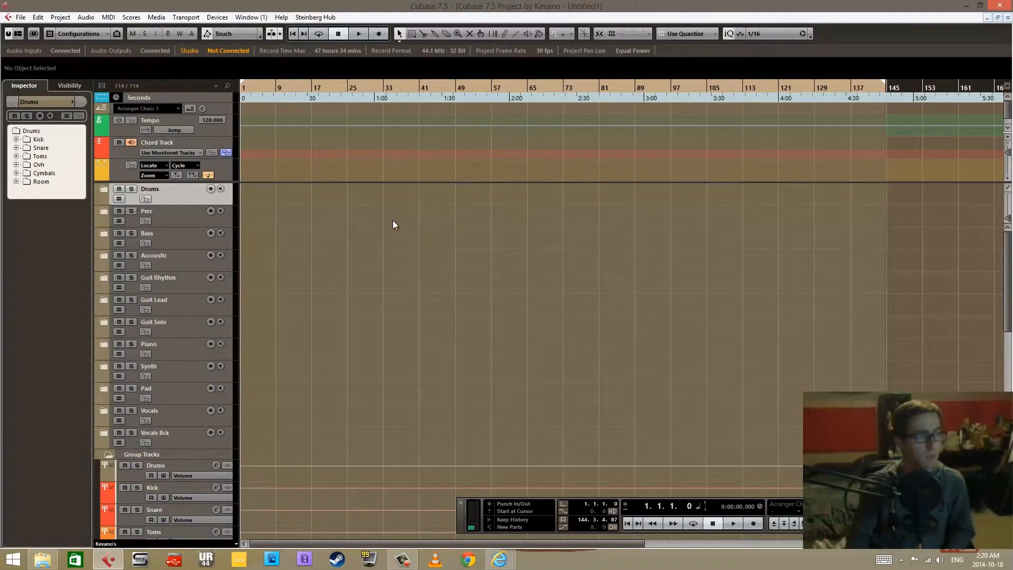
# Open VST Connections and review the Inputs, Outputs, Group/FX, External FX and External Instruments routing.
pyautogui.click(218, 17)
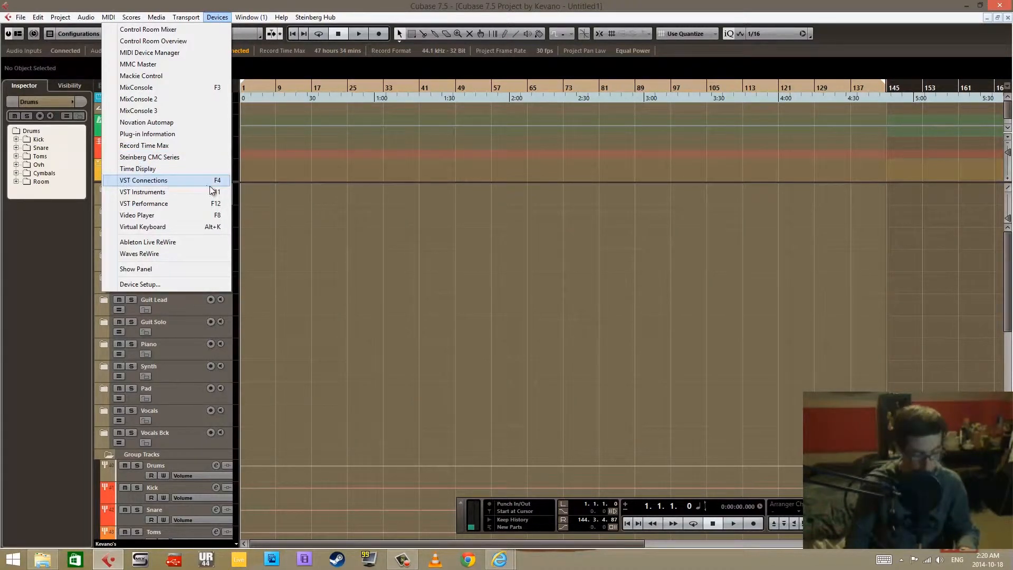
pyautogui.click(315, 232)
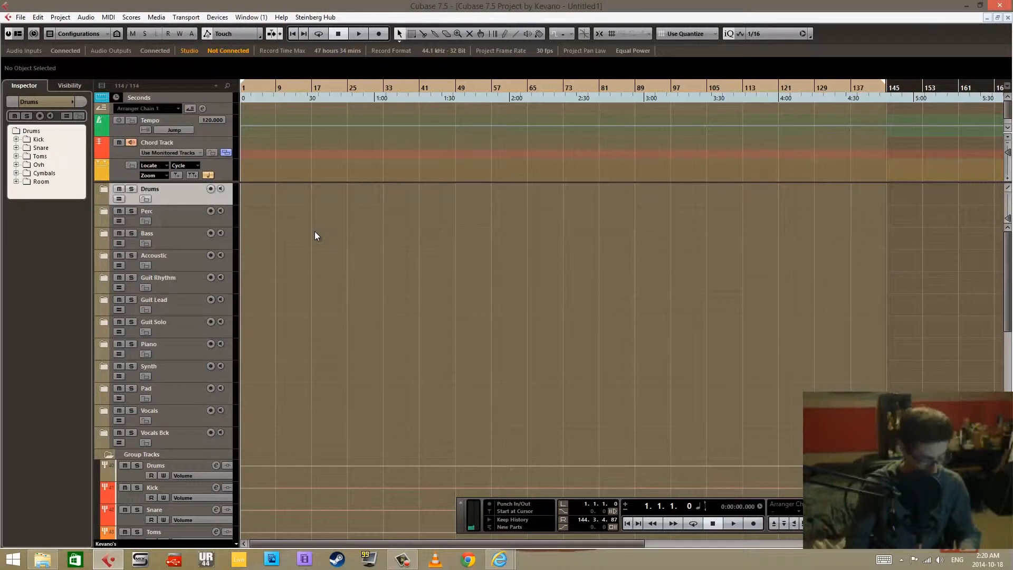
pyautogui.press('F4')
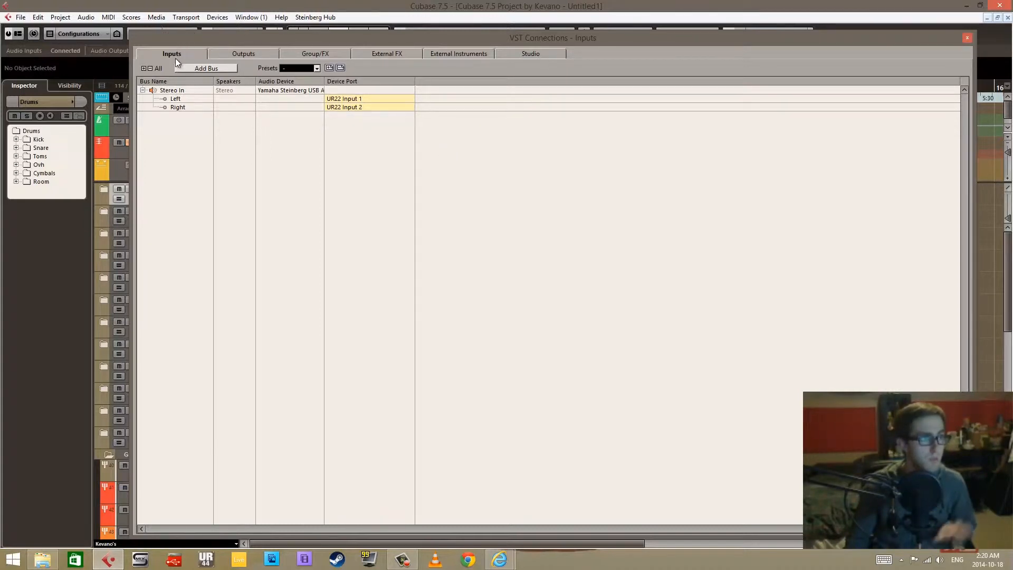
pyautogui.click(251, 58)
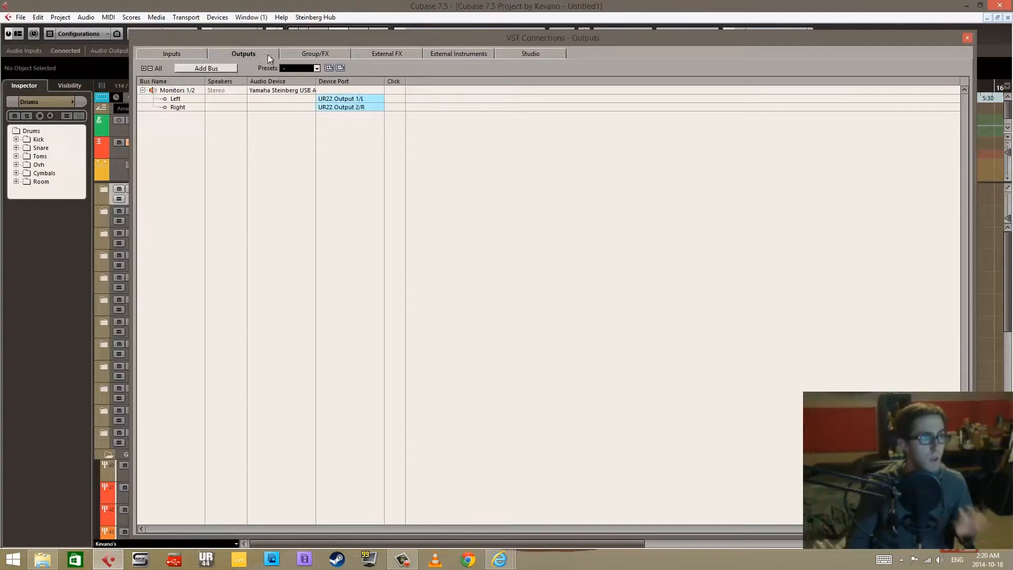
pyautogui.click(325, 54)
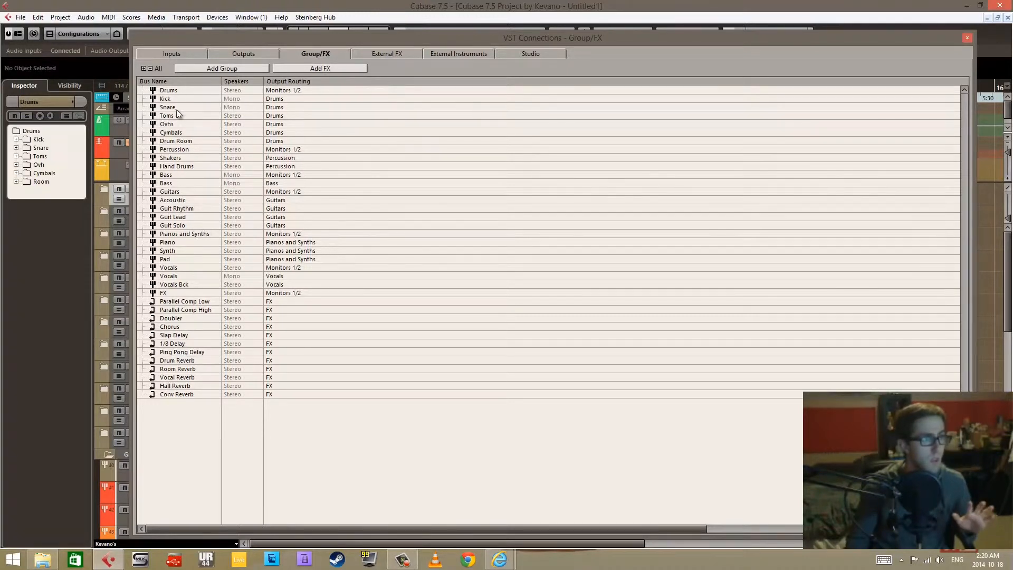
pyautogui.click(397, 58)
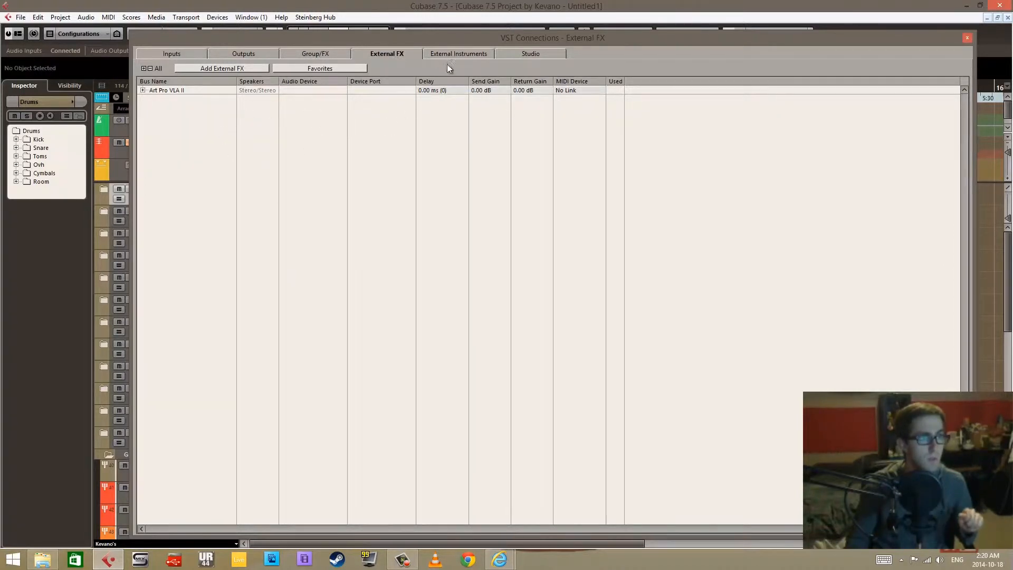
pyautogui.click(458, 55)
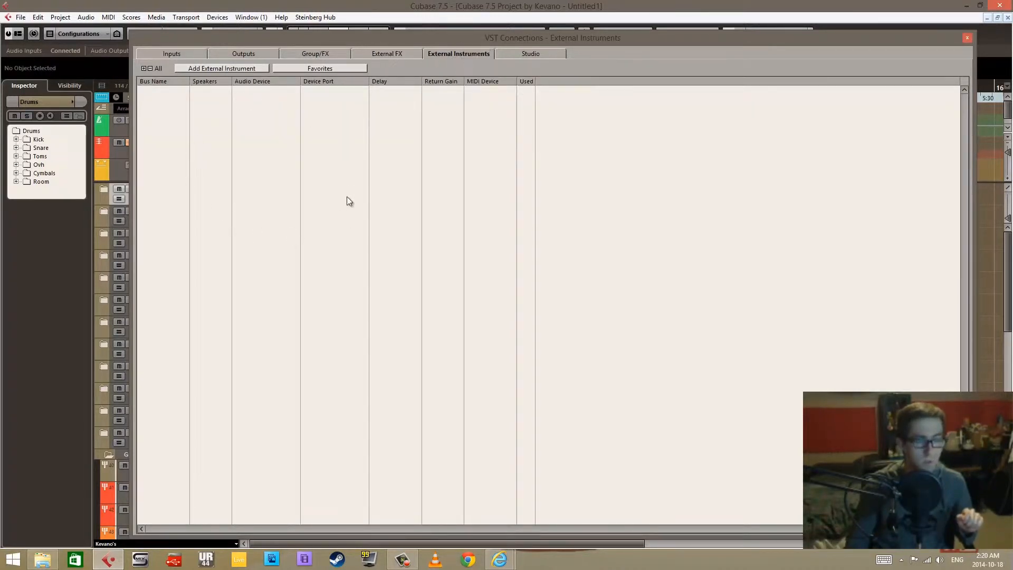
# Examine the Studio connections and the channel types that can be added there, without adding any.
pyautogui.click(543, 54)
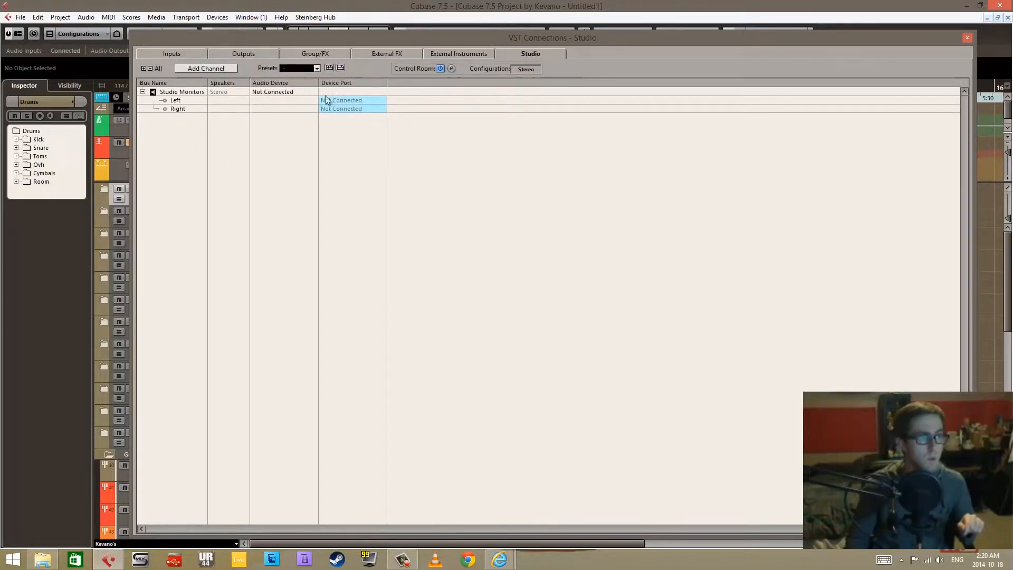
pyautogui.rightClick(181, 119)
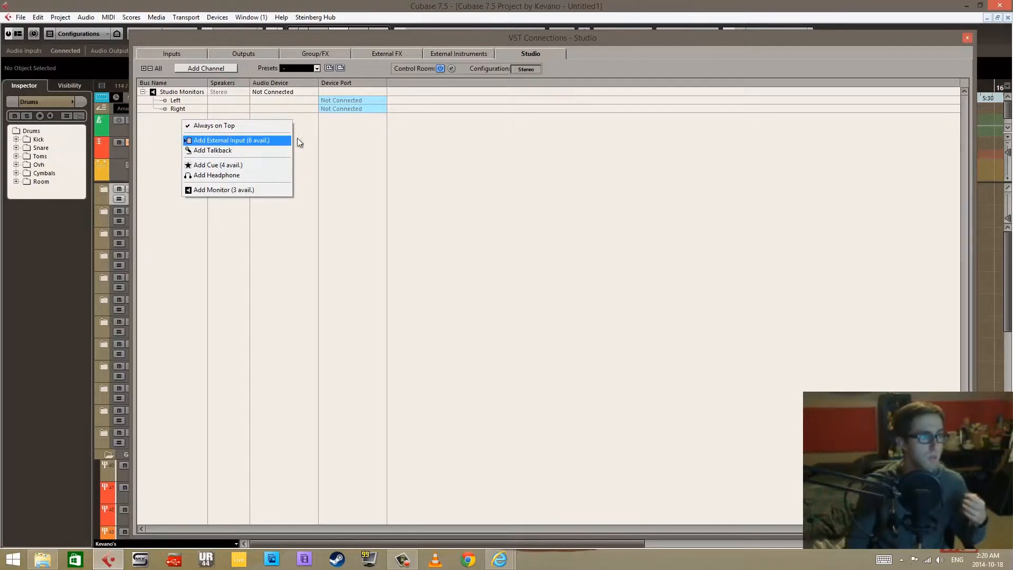
pyautogui.click(387, 138)
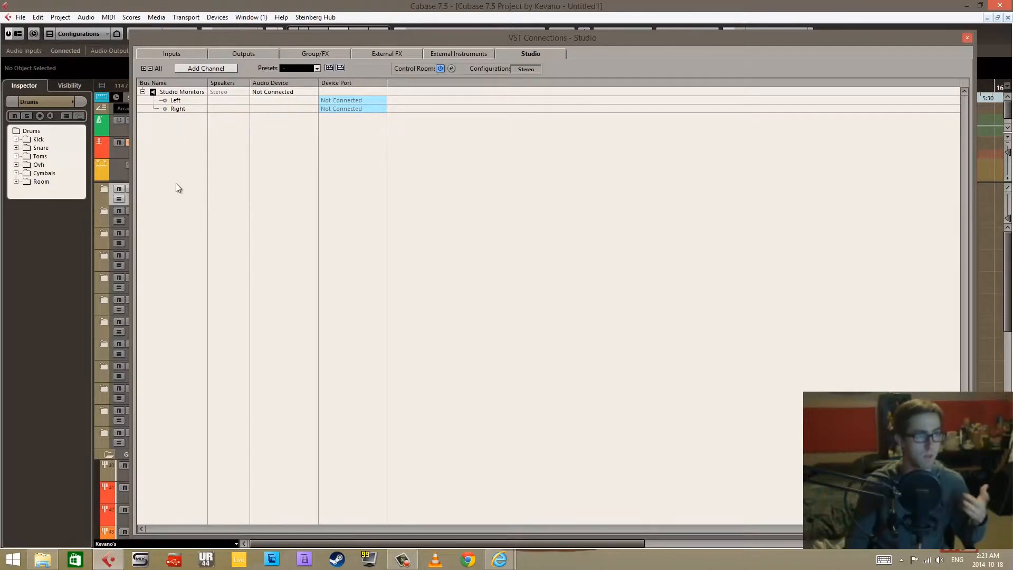
# View the Control Room Mixer's meter and control room pages from the Studio connections, then close the mixer.
pyautogui.click(452, 68)
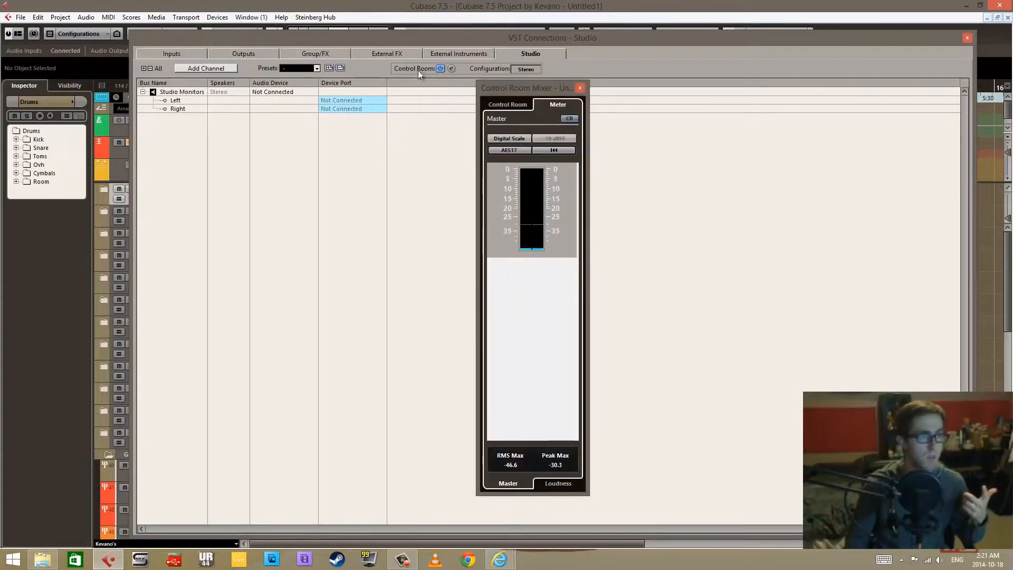
pyautogui.click(504, 103)
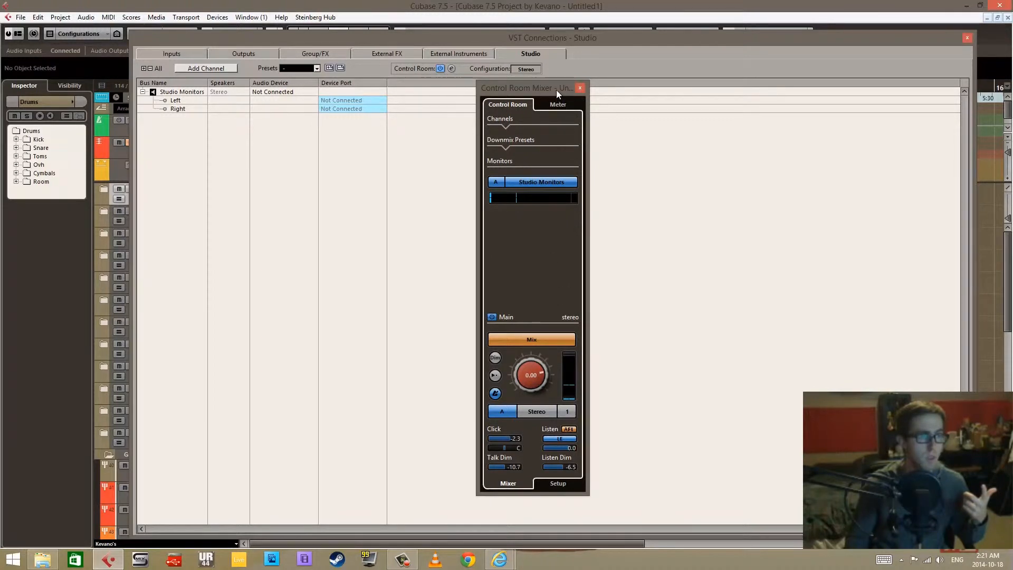
pyautogui.moveTo(556, 89); pyautogui.dragTo(583, 91)
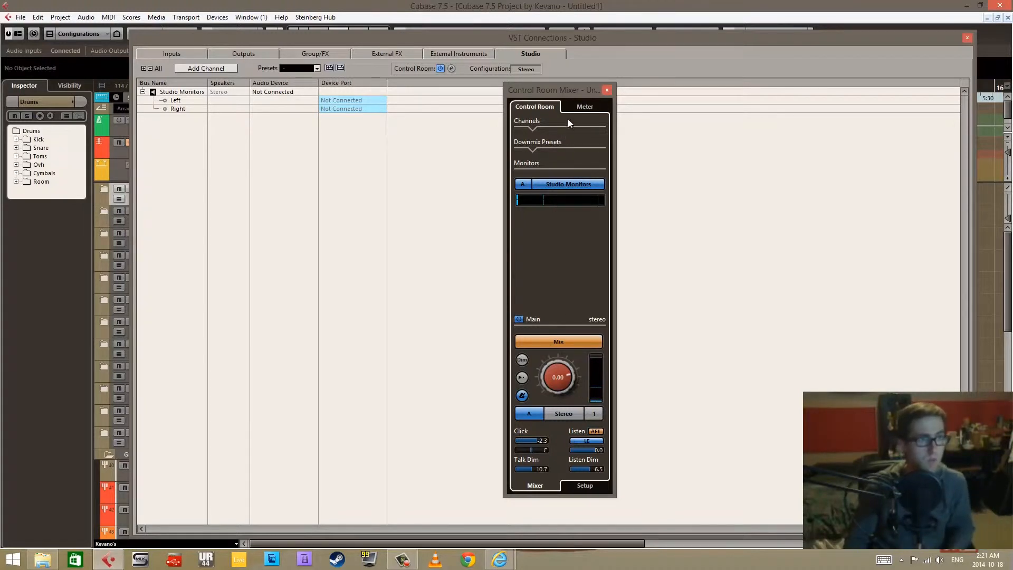
pyautogui.click(606, 91)
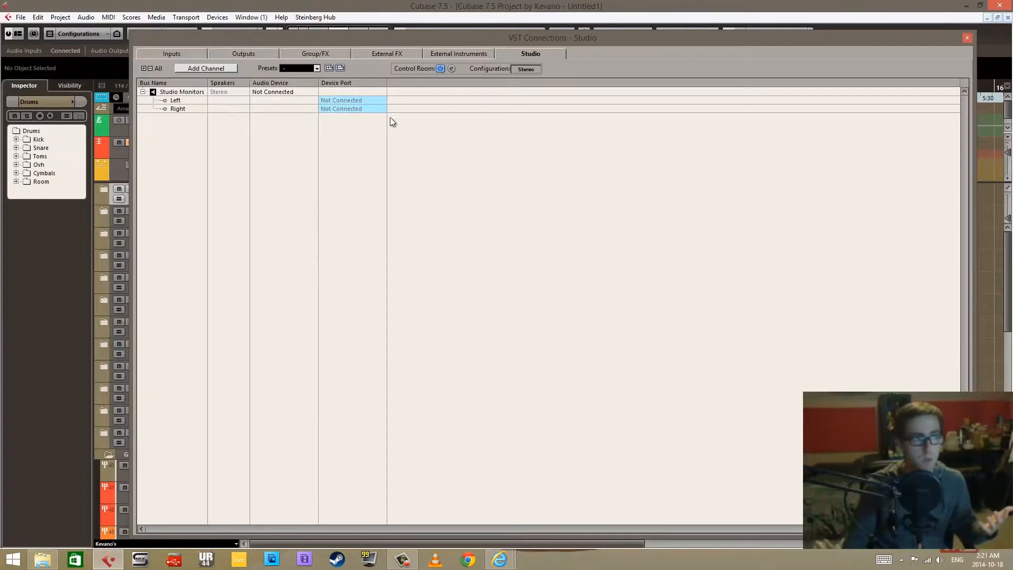
# In the Control Room Mixer, set the Click level to -1.2 and Talk Dim to -6.7, try the Dim function on and off, and close the mixer.
pyautogui.click(448, 70)
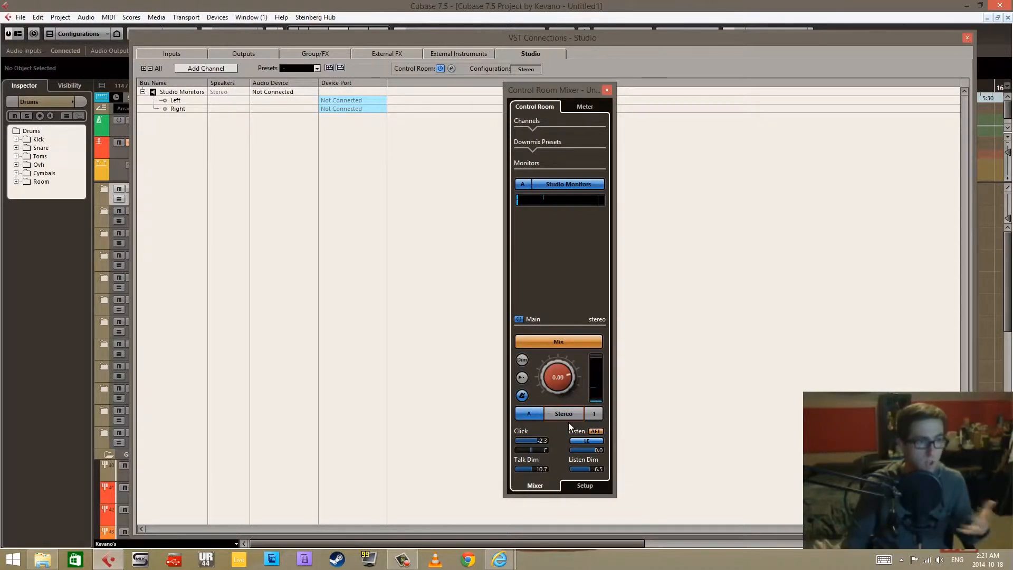
pyautogui.moveTo(538, 440); pyautogui.dragTo(537, 439)
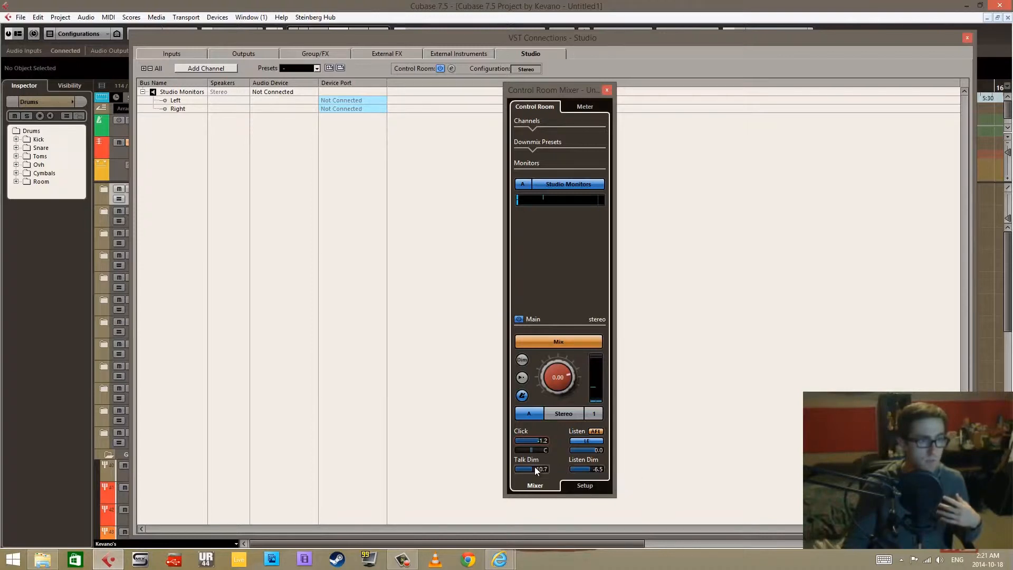
pyautogui.click(522, 360)
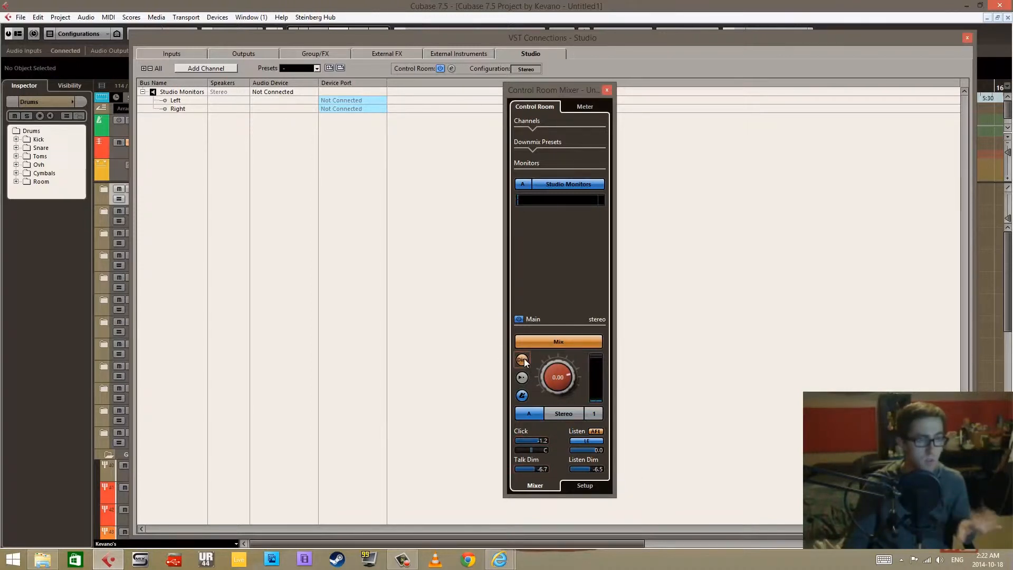
pyautogui.click(523, 360)
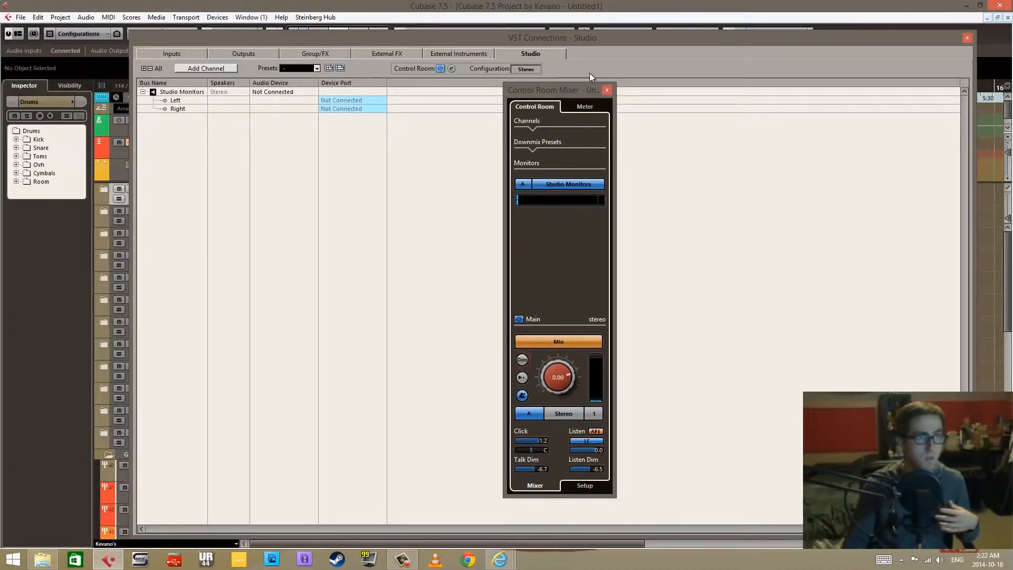
pyautogui.click(608, 90)
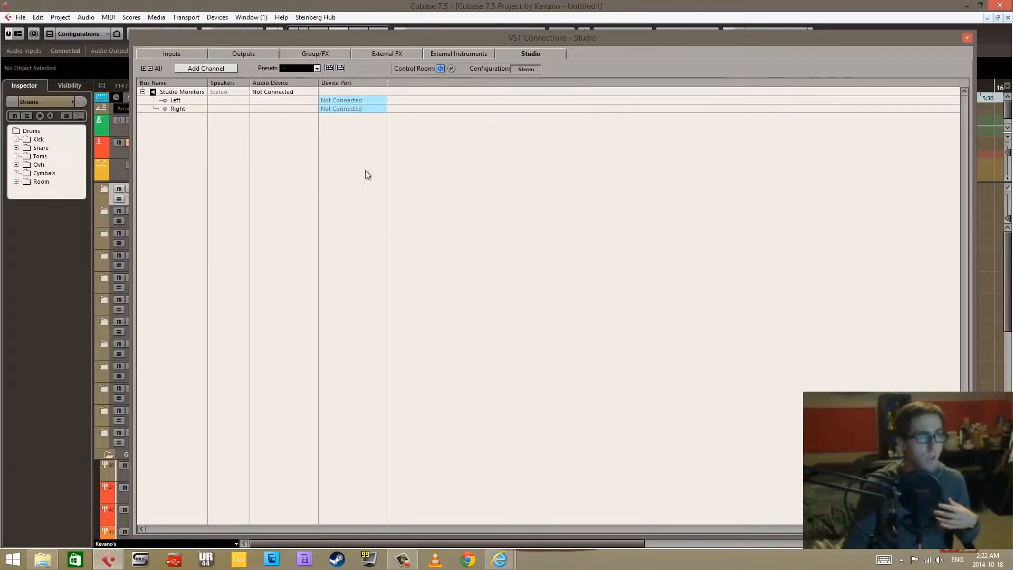
# Examine the configuration choices for a new input bus, then close VST Connections without adding one.
pyautogui.click(159, 53)
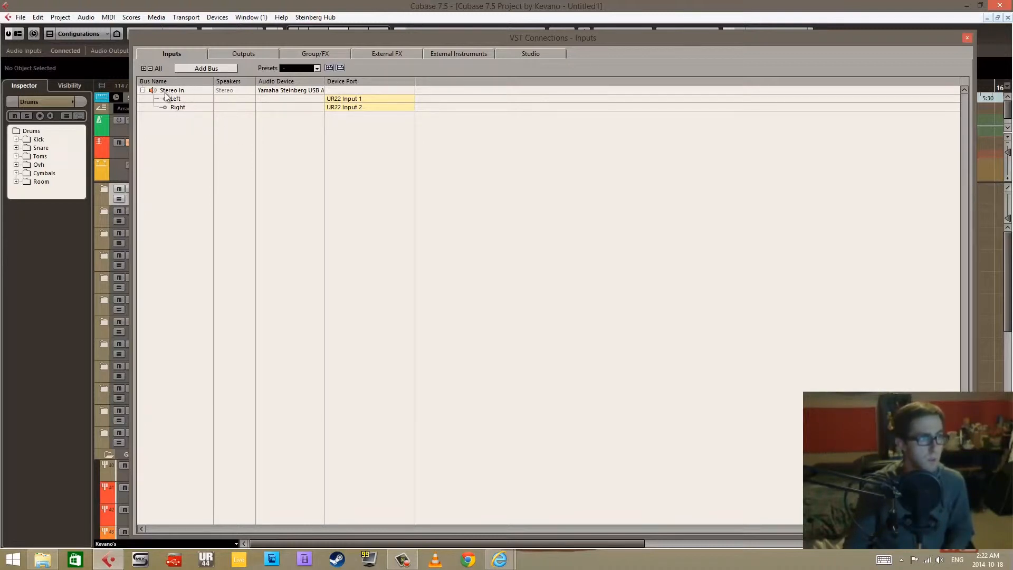
pyautogui.click(224, 68)
pyautogui.click(423, 294)
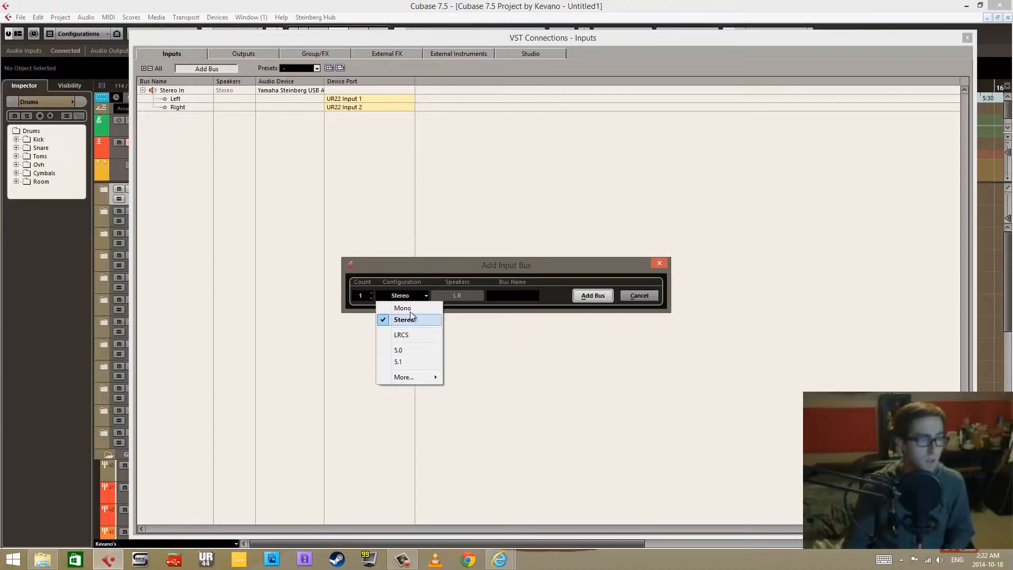
pyautogui.moveTo(426, 381)
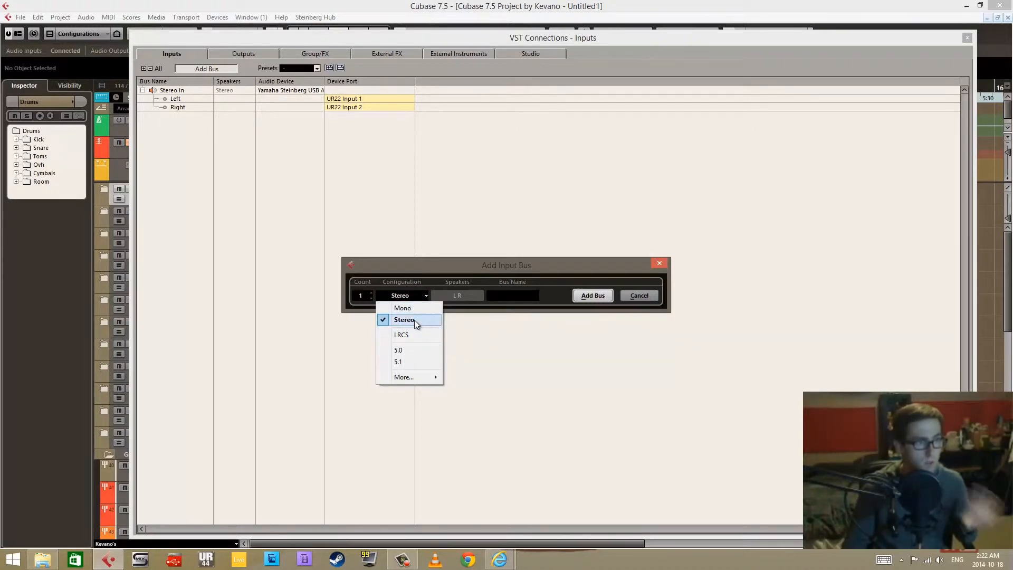
pyautogui.click(449, 270)
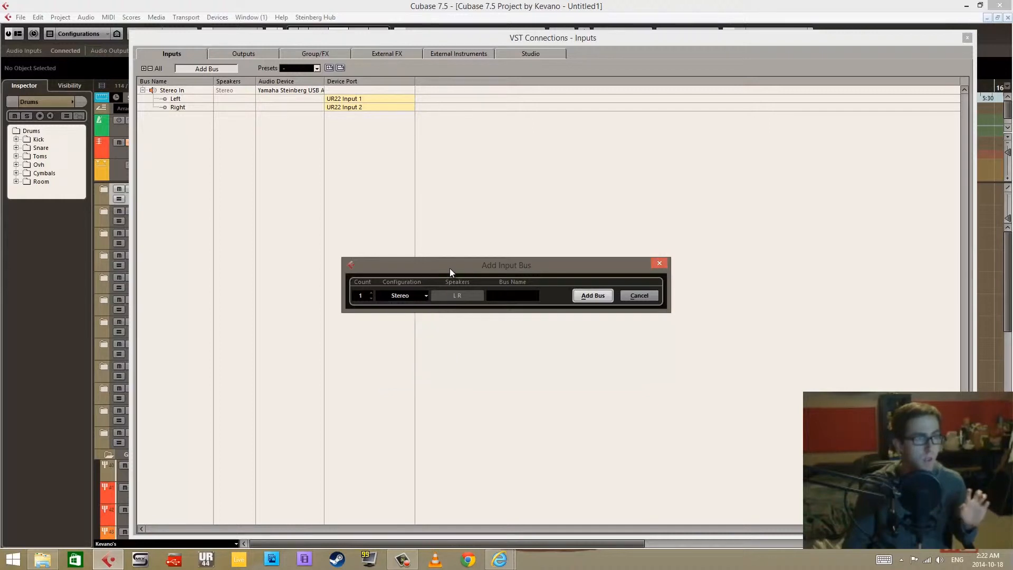
pyautogui.click(639, 295)
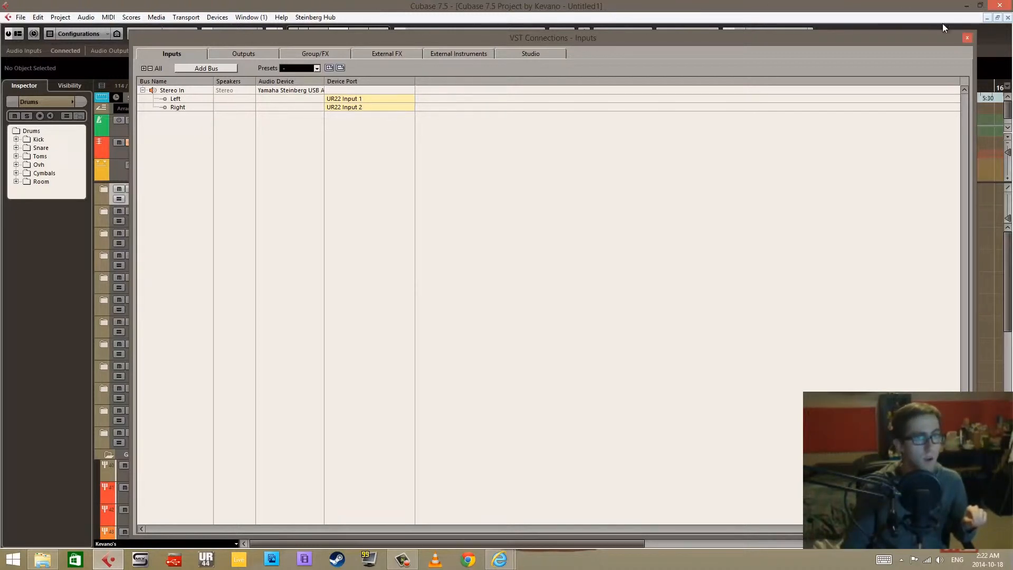
pyautogui.click(967, 38)
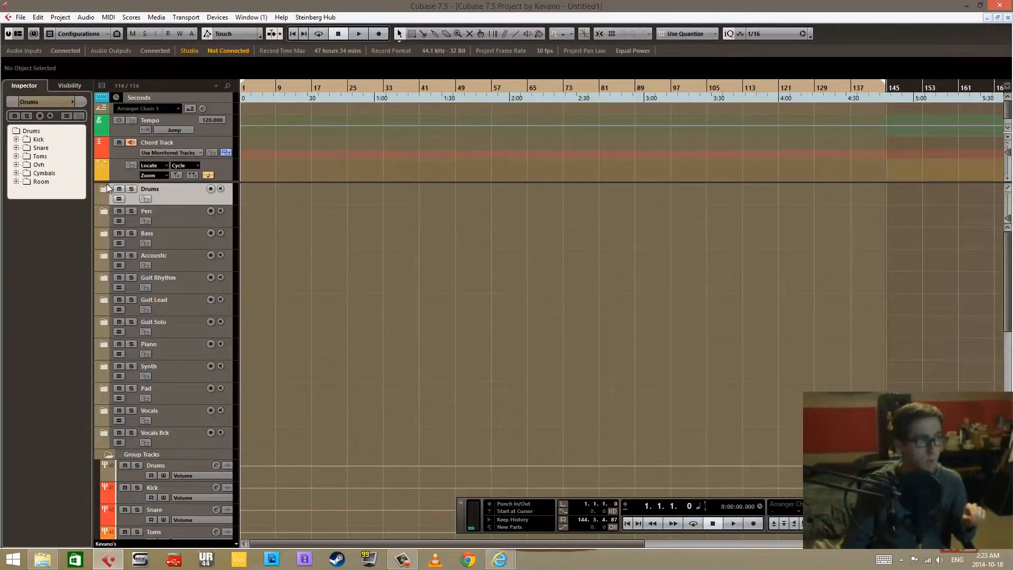
# Expand the Piano folder and select the Piano LR, Piano SM57 and Piano AT4040 tracks in turn to check their inputs.
pyautogui.click(106, 365)
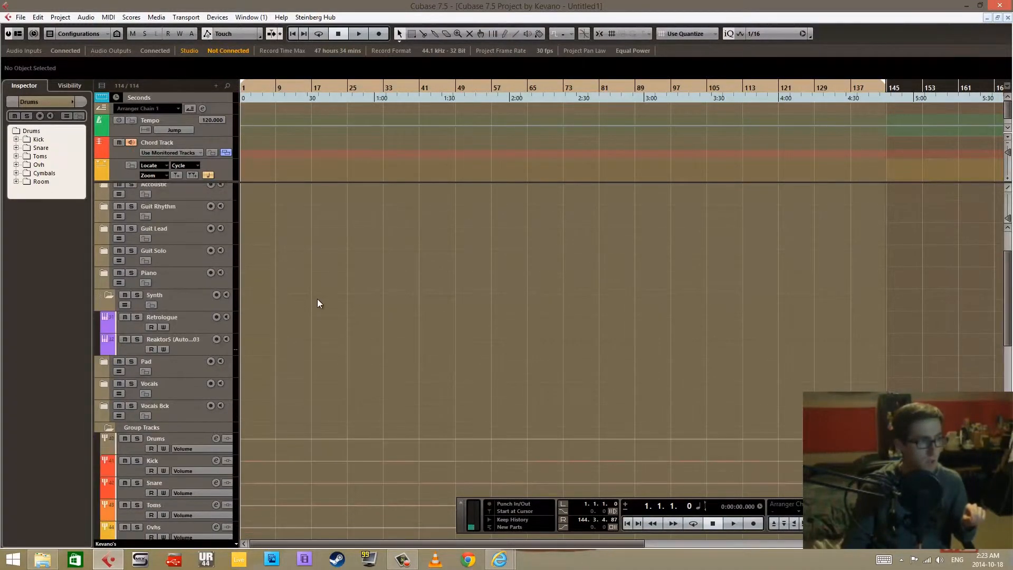
pyautogui.click(109, 371)
pyautogui.click(105, 346)
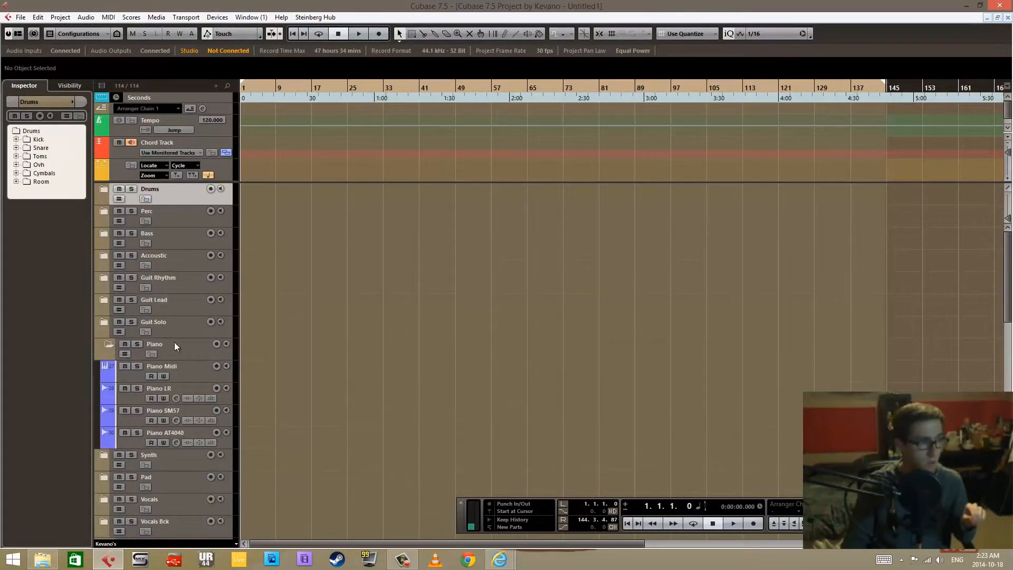
pyautogui.scroll(-3, 174, 342)
pyautogui.click(134, 324)
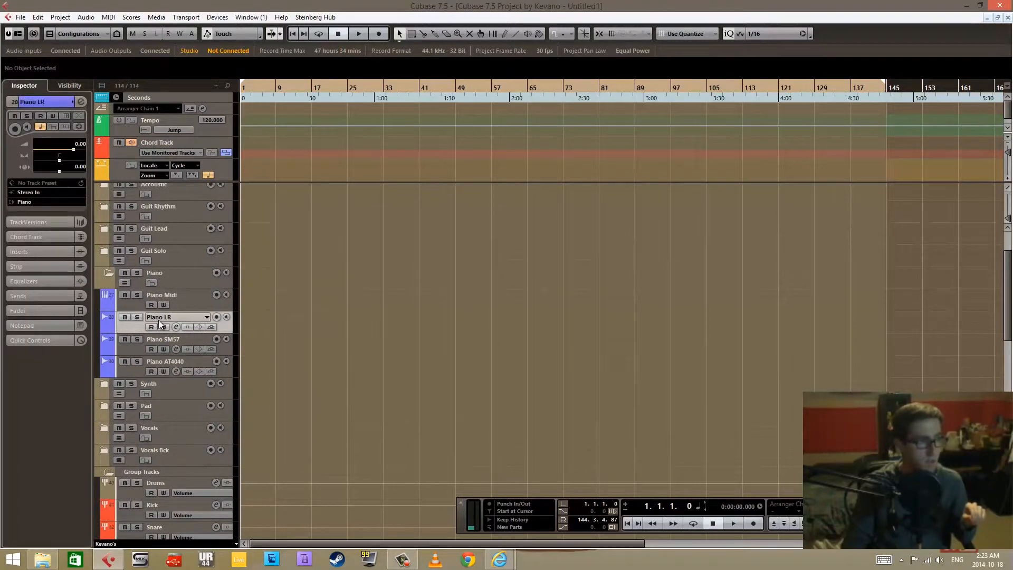
pyautogui.click(138, 347)
pyautogui.click(133, 369)
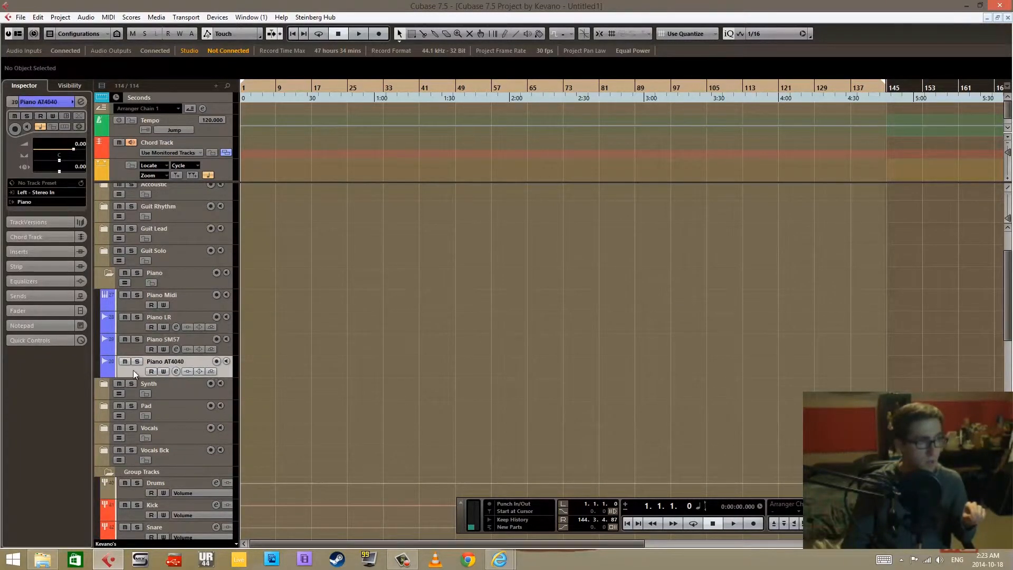
# Set the Piano LR track's input to Stereo In and arm the track for recording.
pyautogui.click(132, 329)
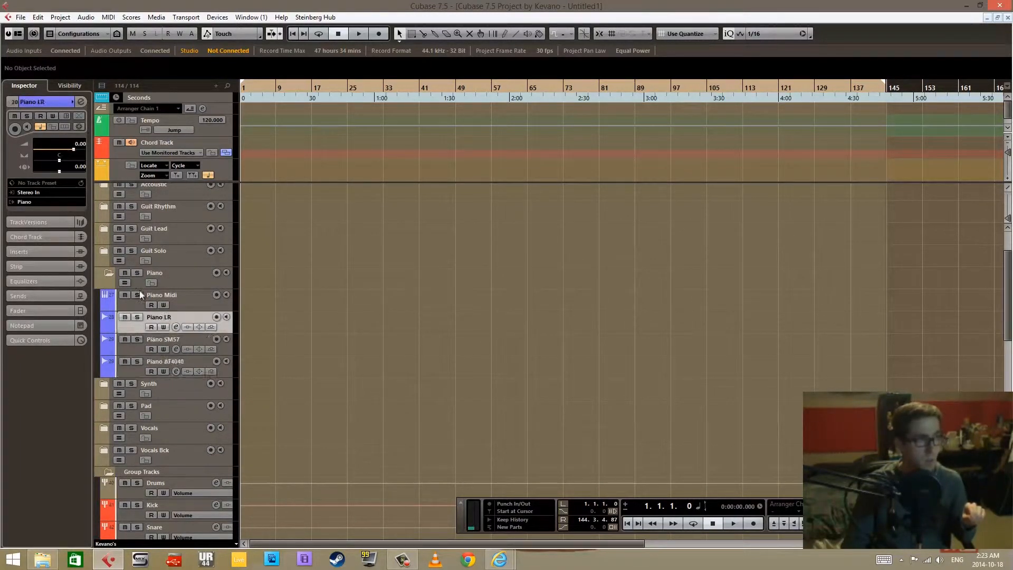
pyautogui.click(49, 192)
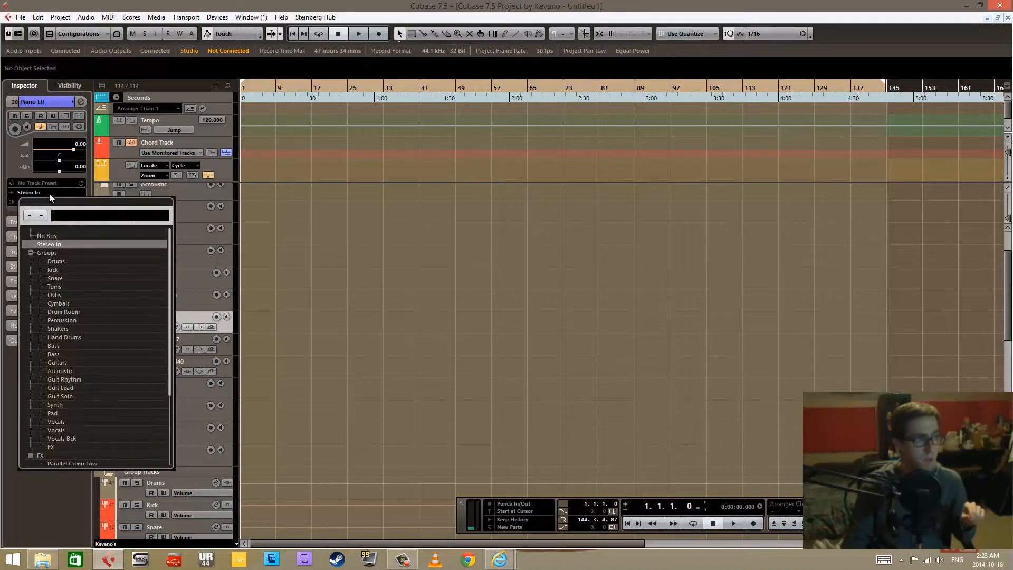
pyautogui.click(59, 244)
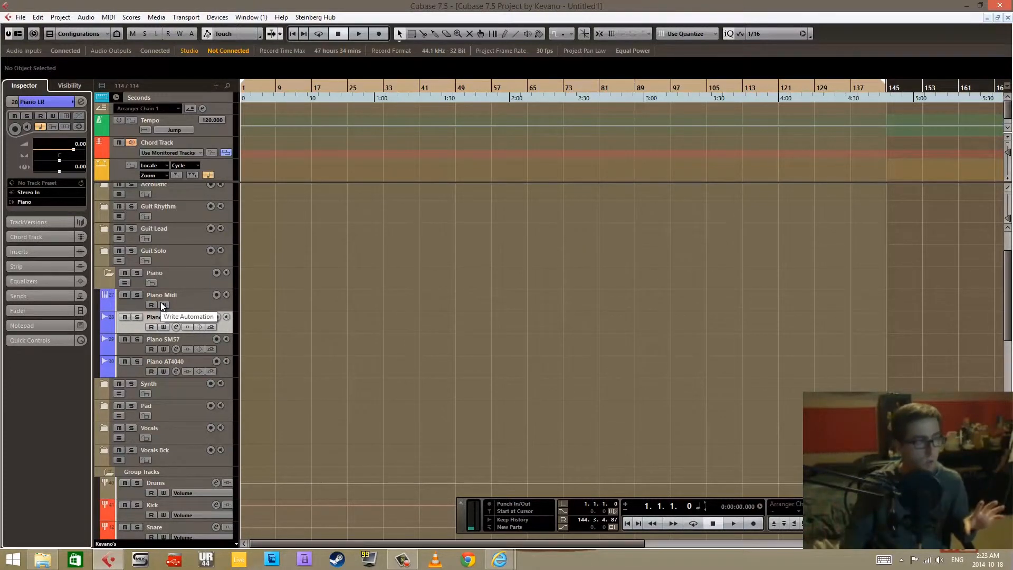
pyautogui.click(216, 316)
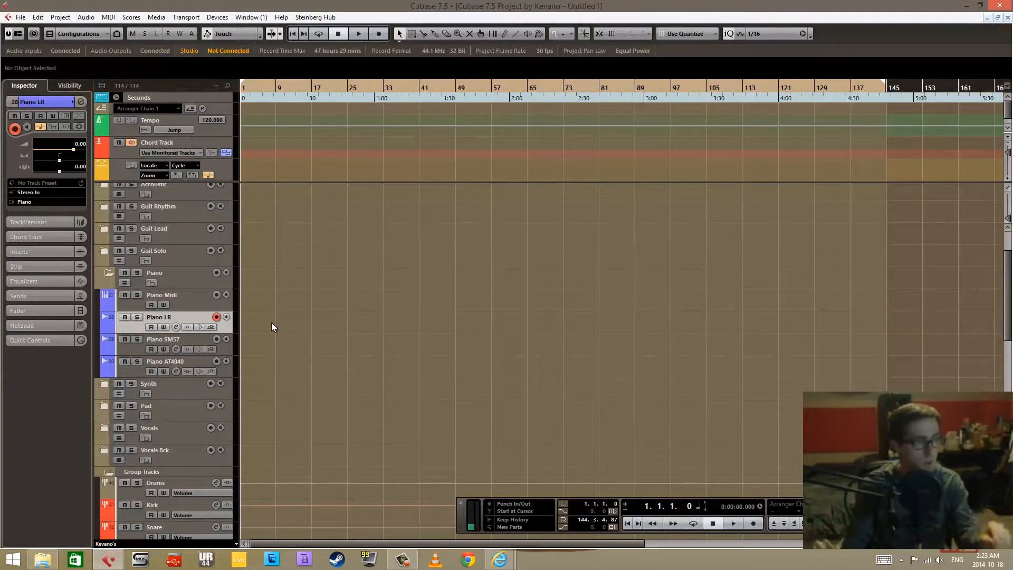
# Select the Piano SM57 track and check which input buses it can use, leaving its input assignment as is.
pyautogui.click(137, 347)
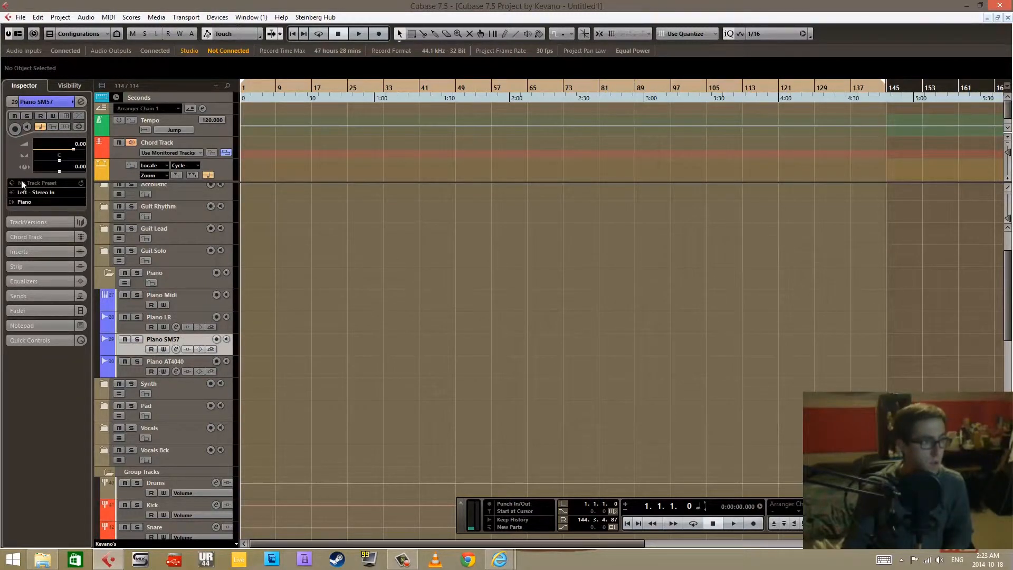
pyautogui.click(39, 192)
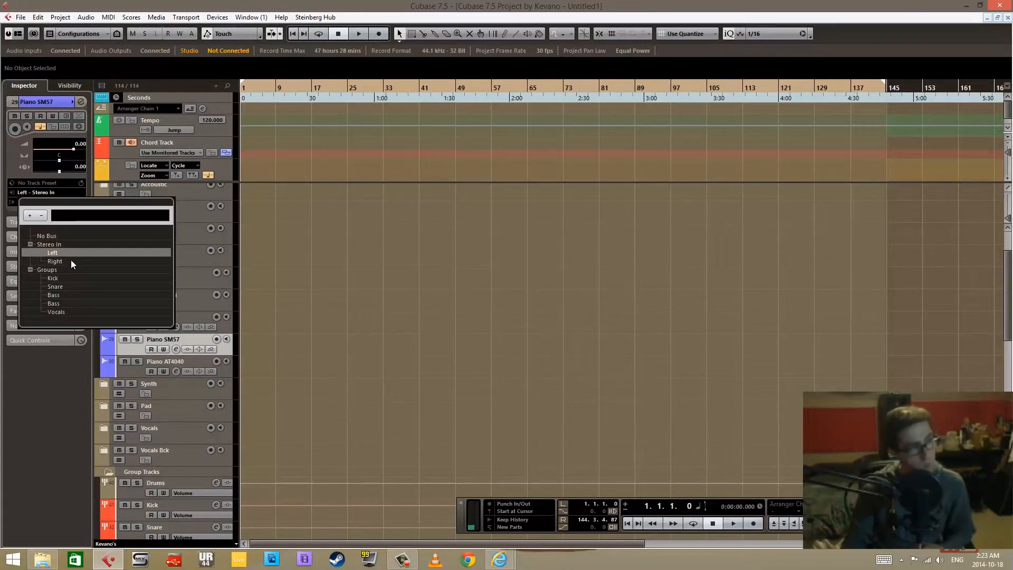
pyautogui.click(249, 252)
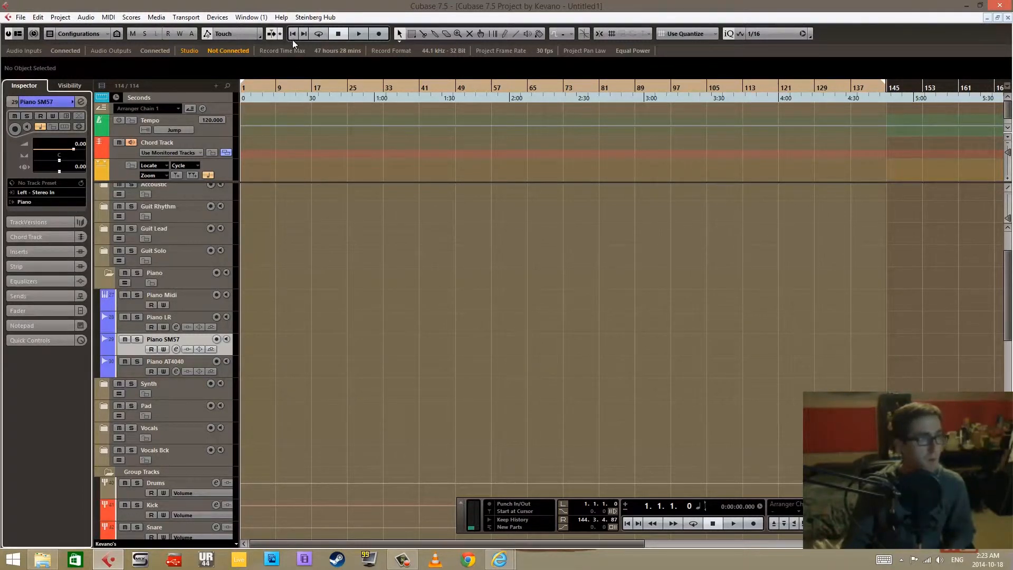
pyautogui.click(216, 16)
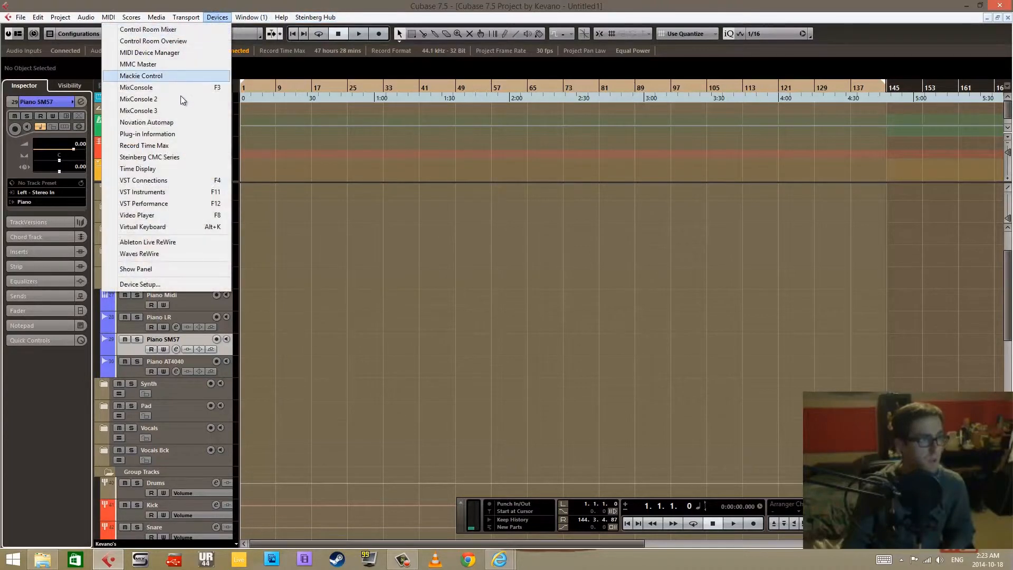
pyautogui.click(163, 286)
pyautogui.click(657, 411)
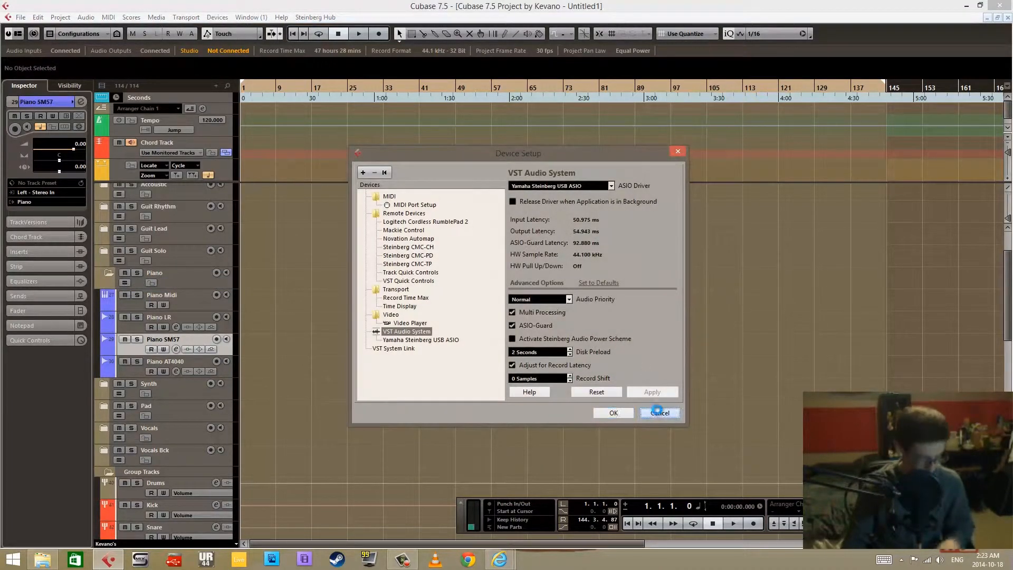
# Add a mono input bus in VST Connections.
pyautogui.press('F4')
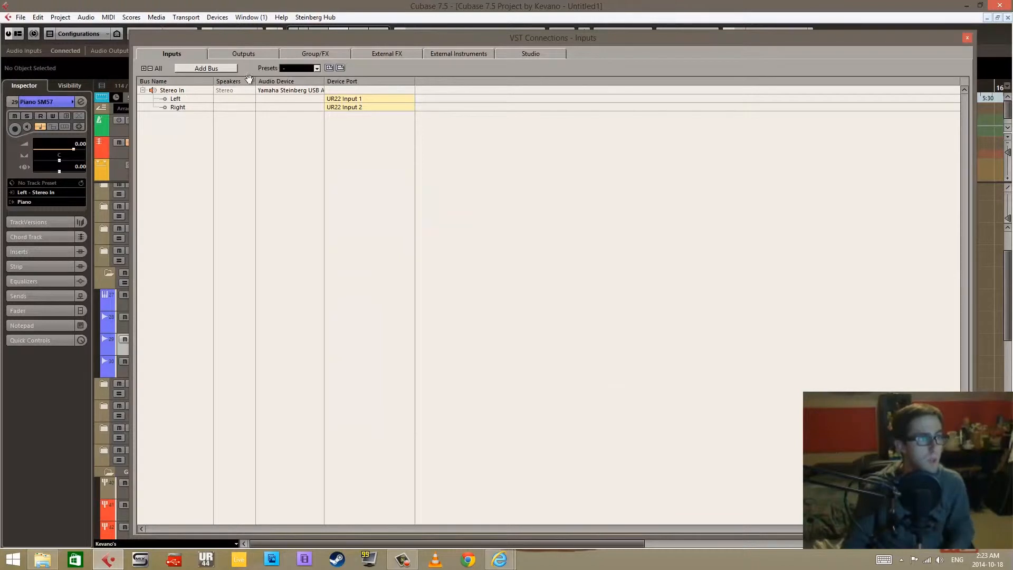
pyautogui.rightClick(175, 136)
pyautogui.click(372, 123)
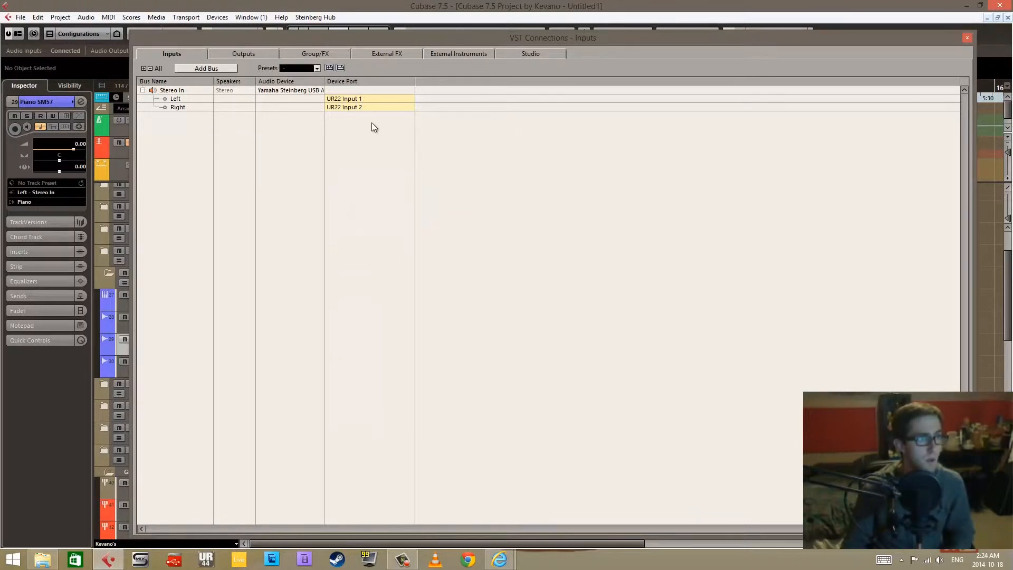
pyautogui.rightClick(166, 140)
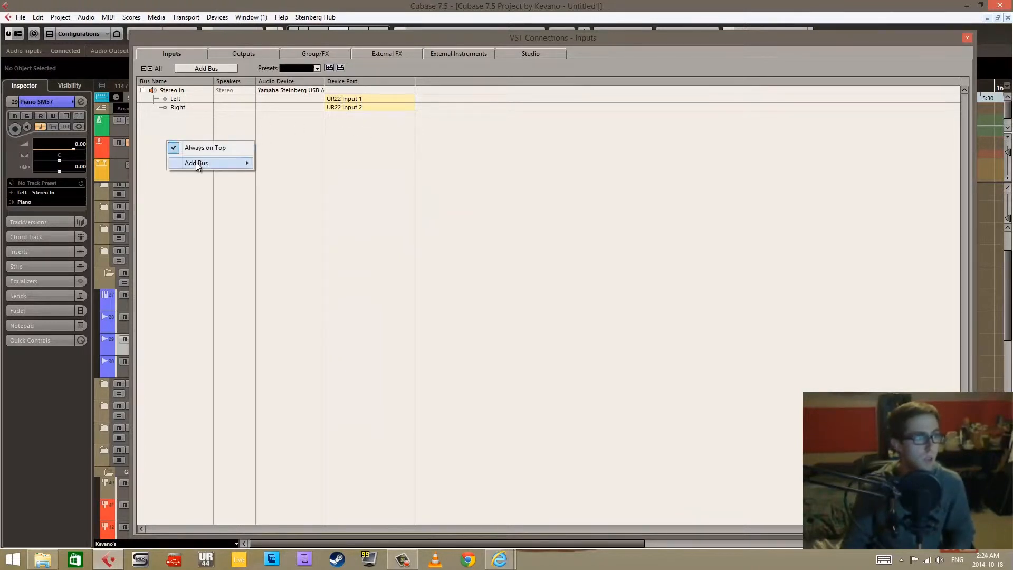
pyautogui.moveTo(196, 163)
pyautogui.click(127, 163)
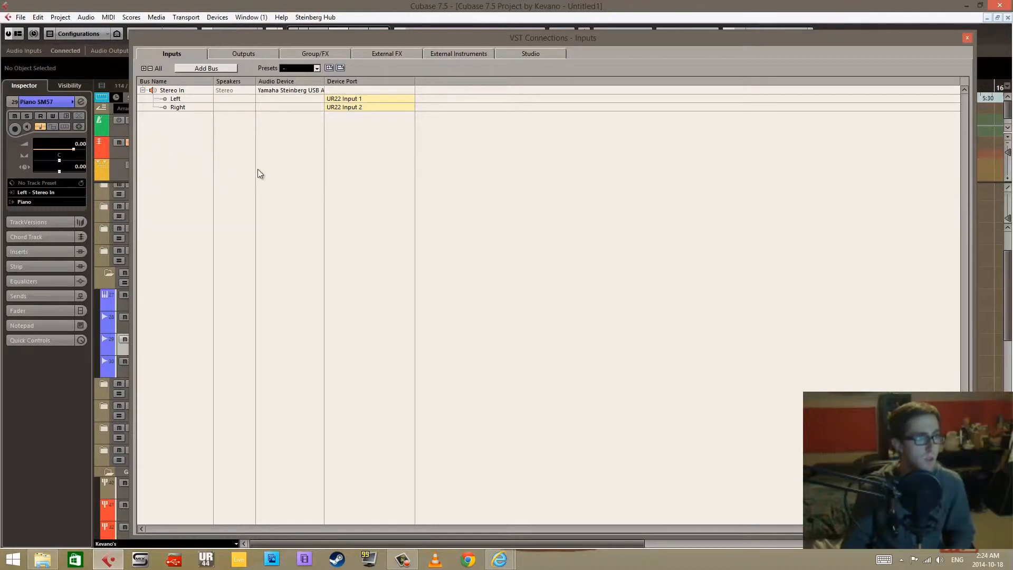
# Add a second mono input bus, assign its device port to UR22 Input 2, and close VST Connections.
pyautogui.rightClick(194, 147)
pyautogui.moveTo(238, 168)
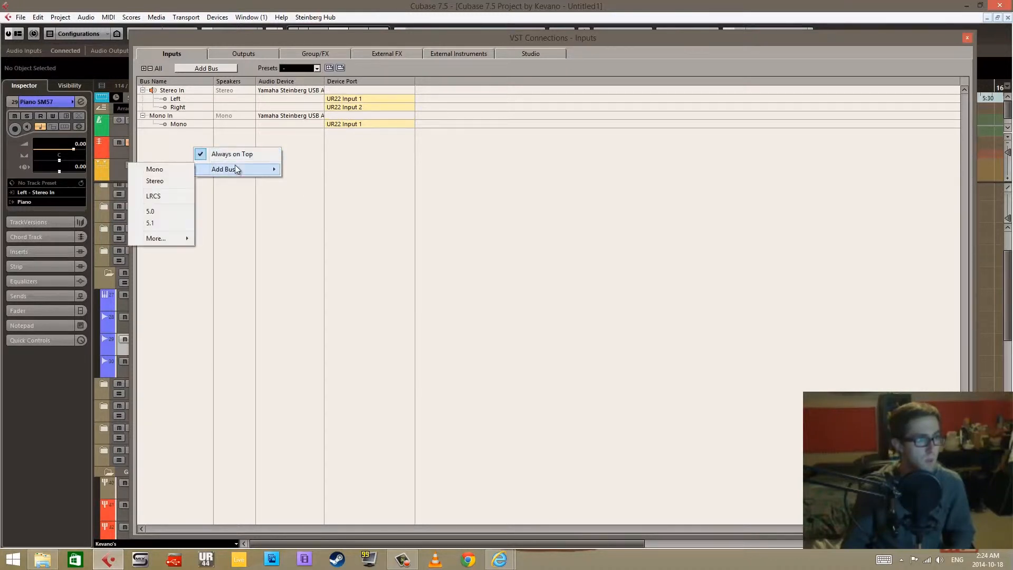
pyautogui.click(158, 169)
pyautogui.click(365, 143)
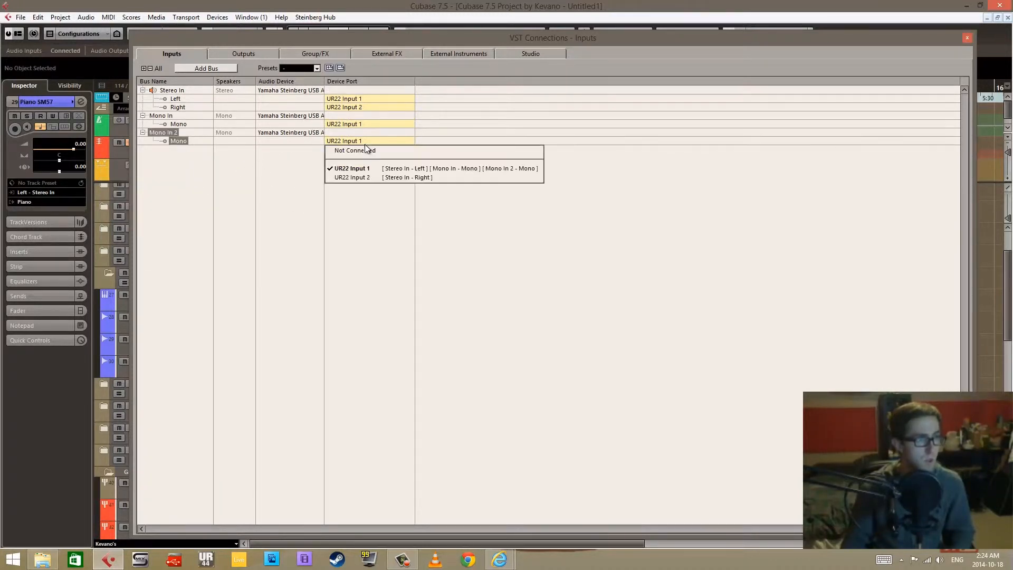
pyautogui.click(369, 168)
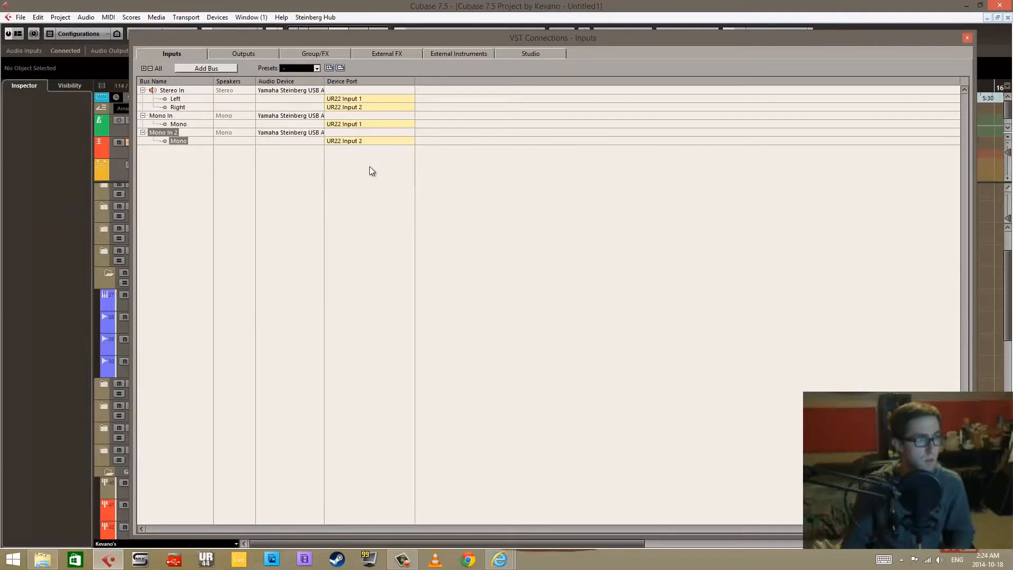
pyautogui.click(966, 38)
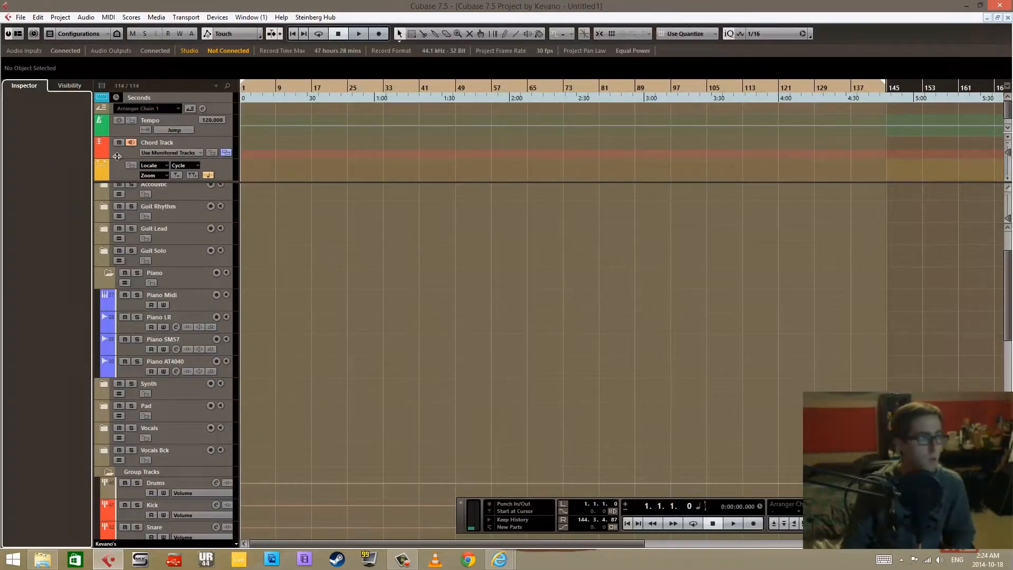
# Select the Piano SM57 track and examine its input choices for the two added mono buses, without changing the assignment.
pyautogui.click(134, 350)
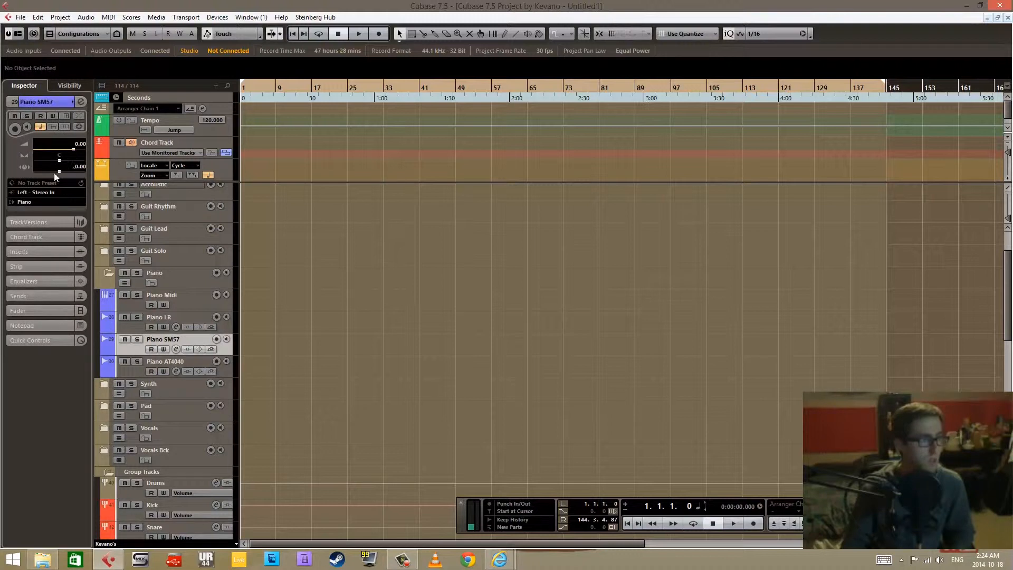
pyautogui.click(46, 193)
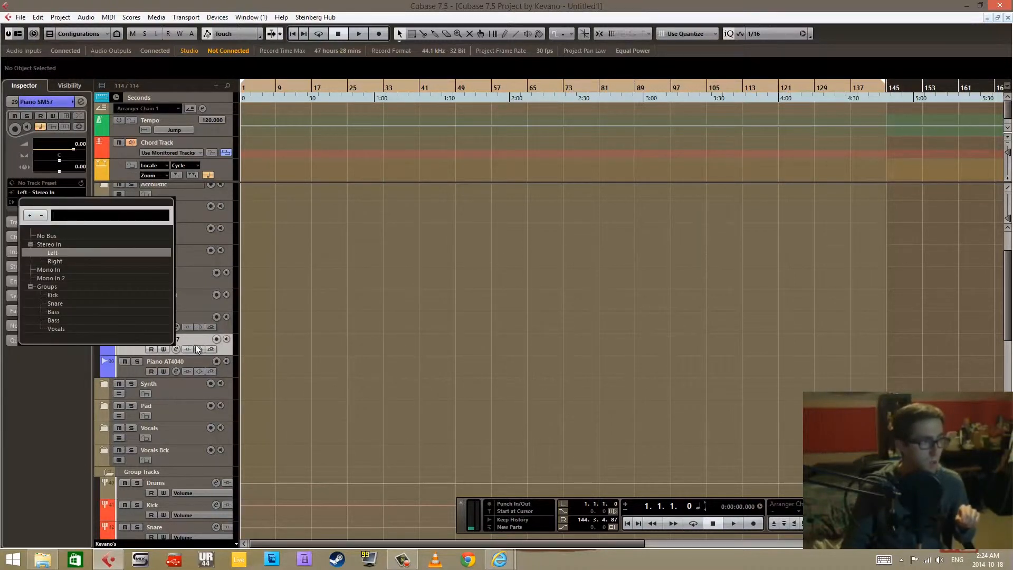
pyautogui.click(268, 344)
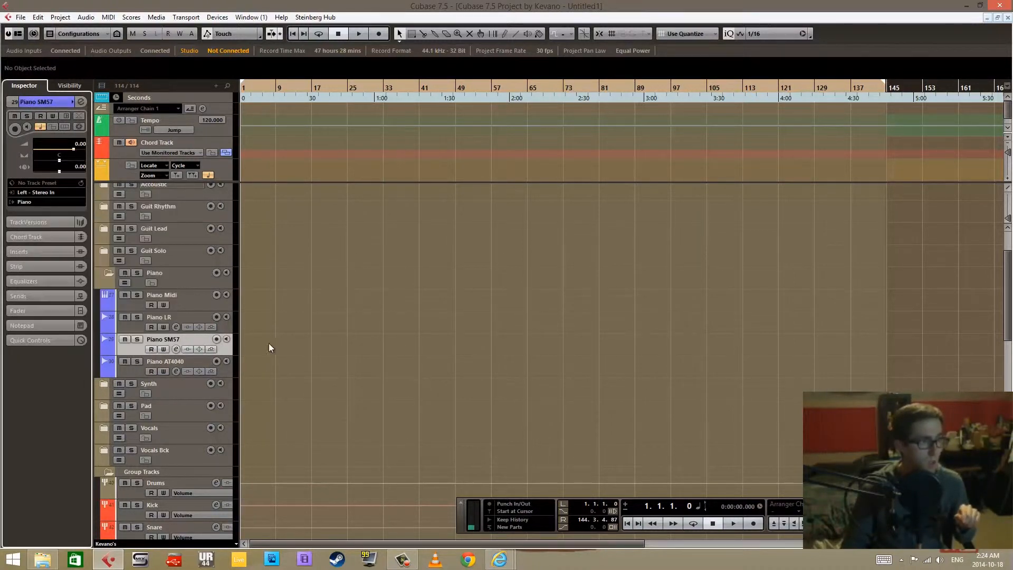
pyautogui.click(46, 193)
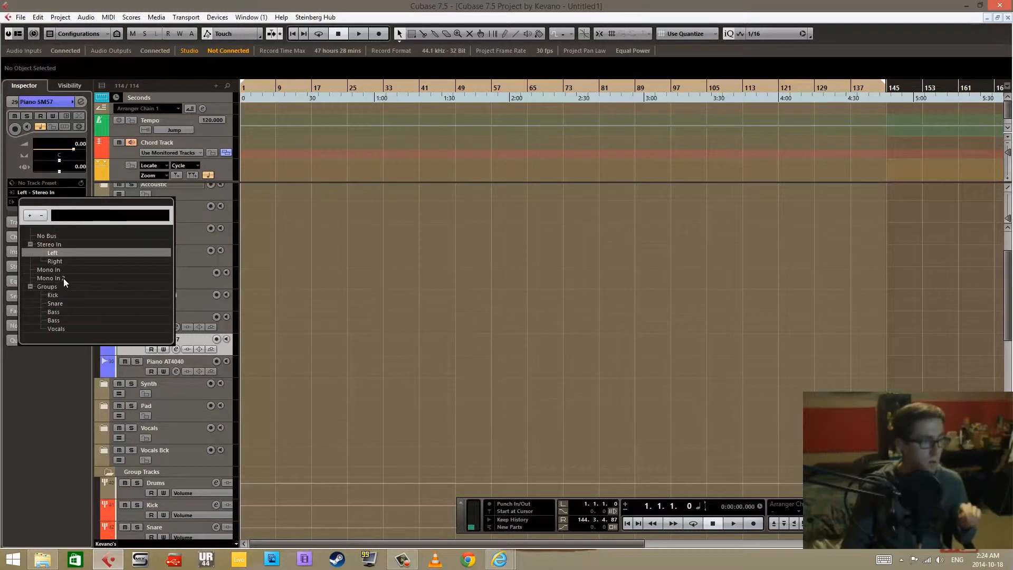
pyautogui.click(133, 310)
# Select the Piano LR track and examine its available input buses, keeping the current assignment.
pyautogui.click(129, 328)
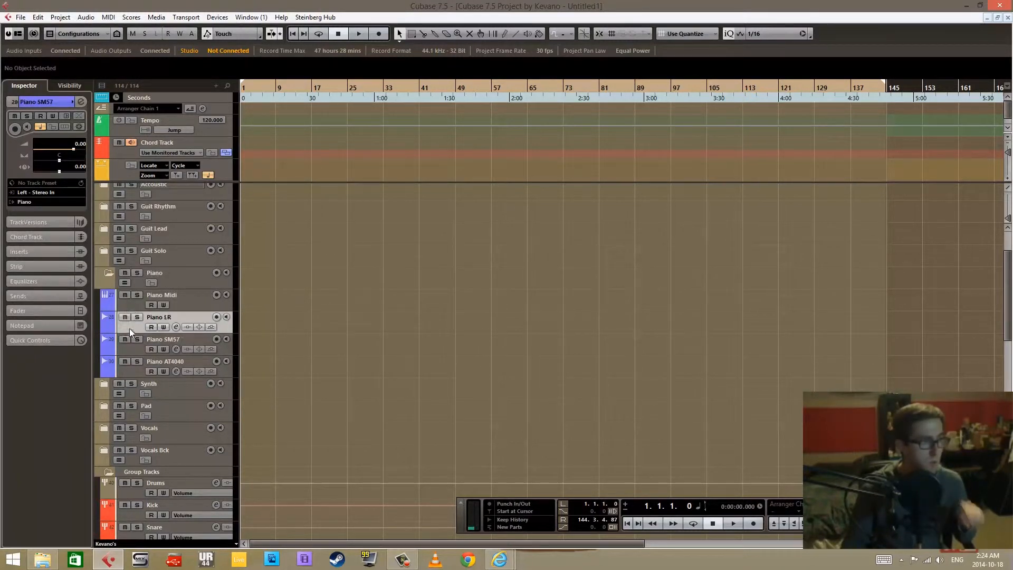
pyautogui.click(40, 192)
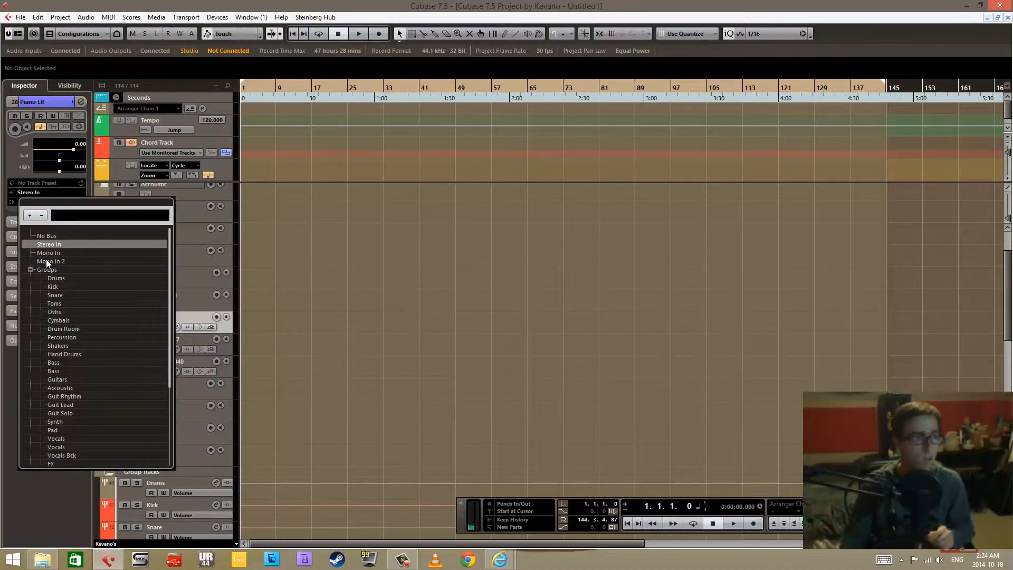
pyautogui.click(305, 264)
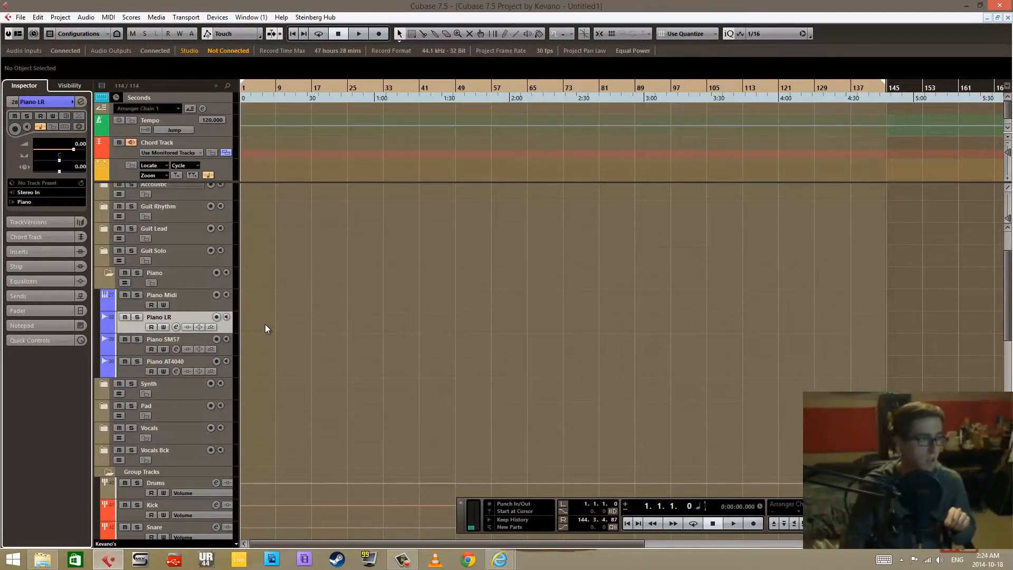
# Remove the Mono In and Mono In 2 input buses in VST Connections.
pyautogui.press('F4')
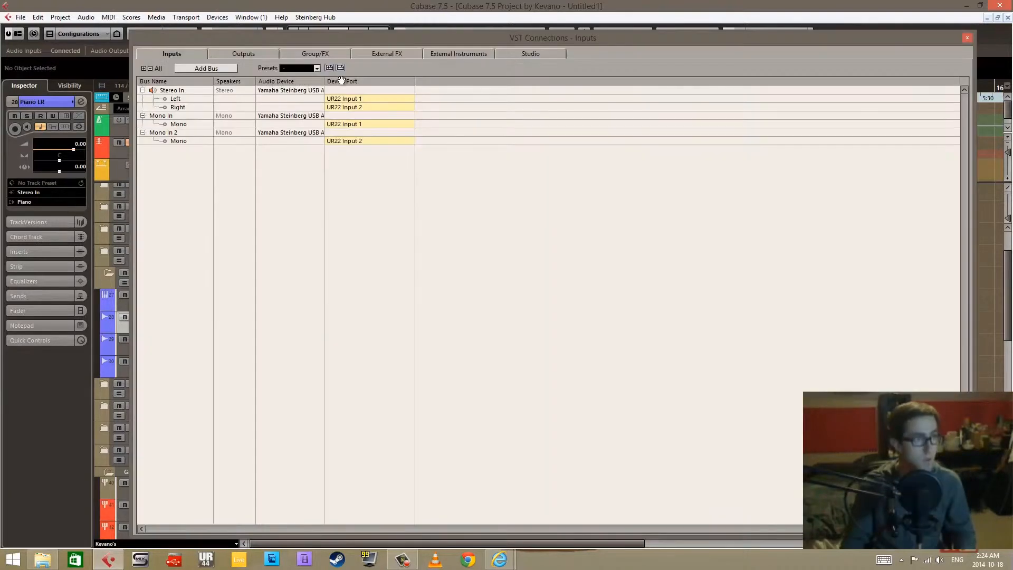
pyautogui.rightClick(173, 115)
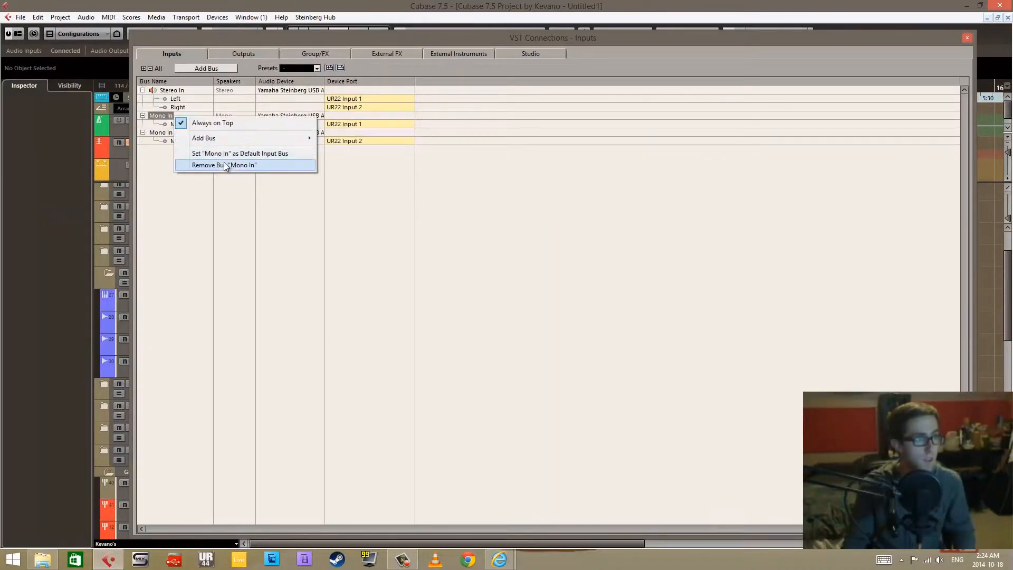
pyautogui.click(224, 165)
pyautogui.rightClick(174, 115)
pyautogui.click(224, 165)
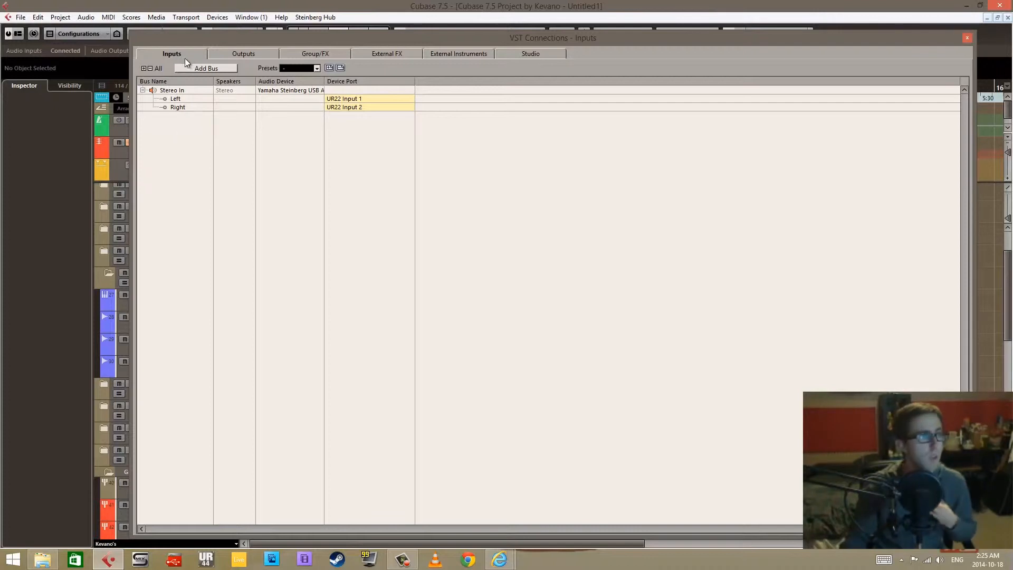
# Examine the output buses and the configuration choices for a new output bus, then close VST Connections without adding one.
pyautogui.click(236, 53)
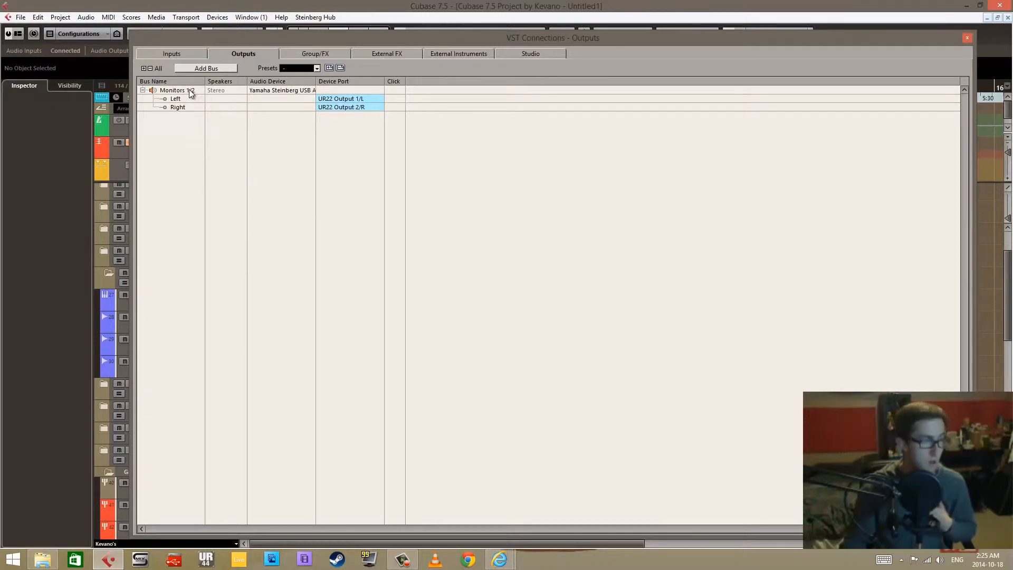
pyautogui.rightClick(175, 137)
pyautogui.moveTo(211, 160)
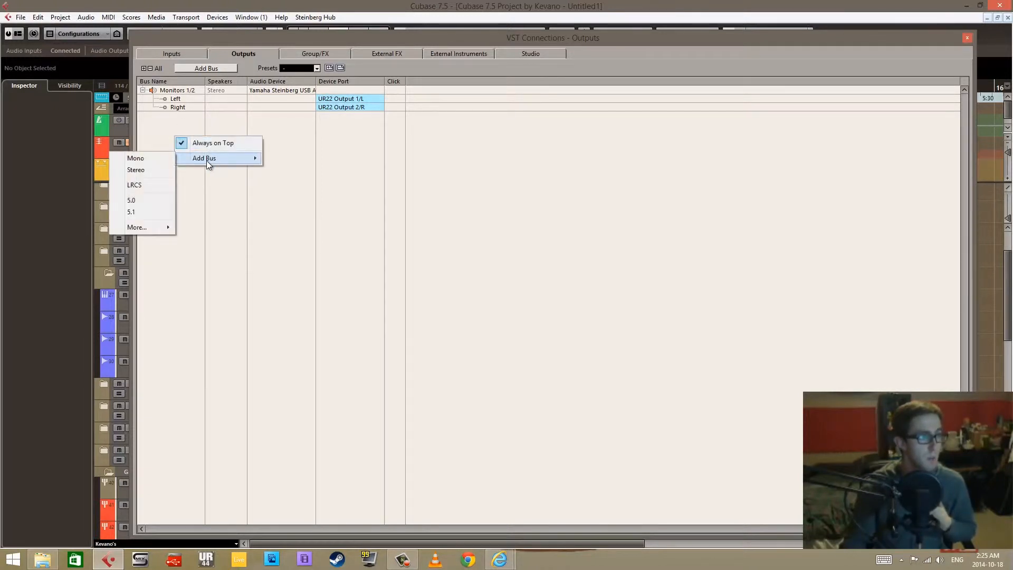
pyautogui.click(221, 205)
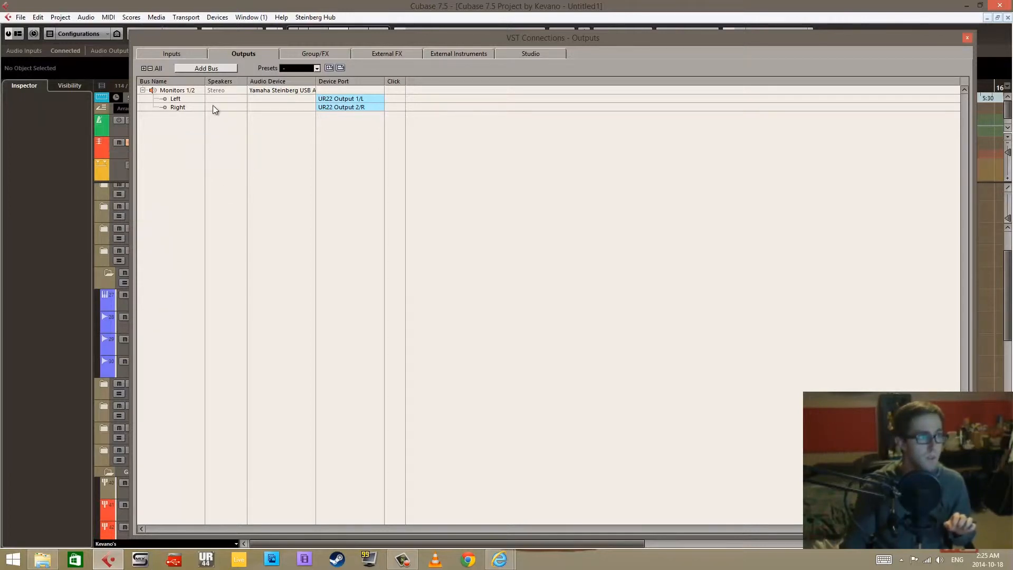
pyautogui.click(967, 39)
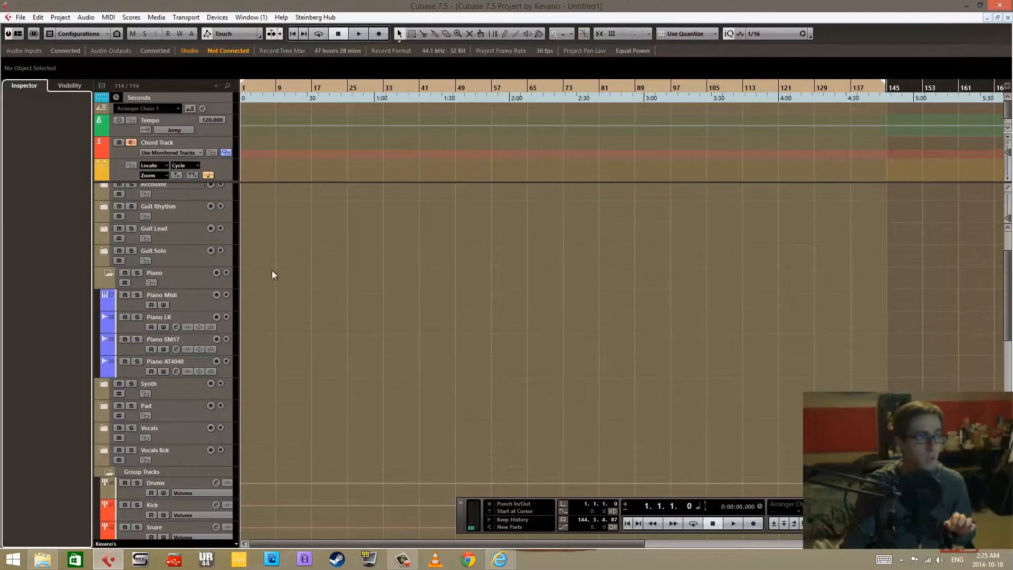
# Open the channel settings of the Piano LR track and examine its output routing choices without changing them.
pyautogui.click(131, 324)
pyautogui.press('e')
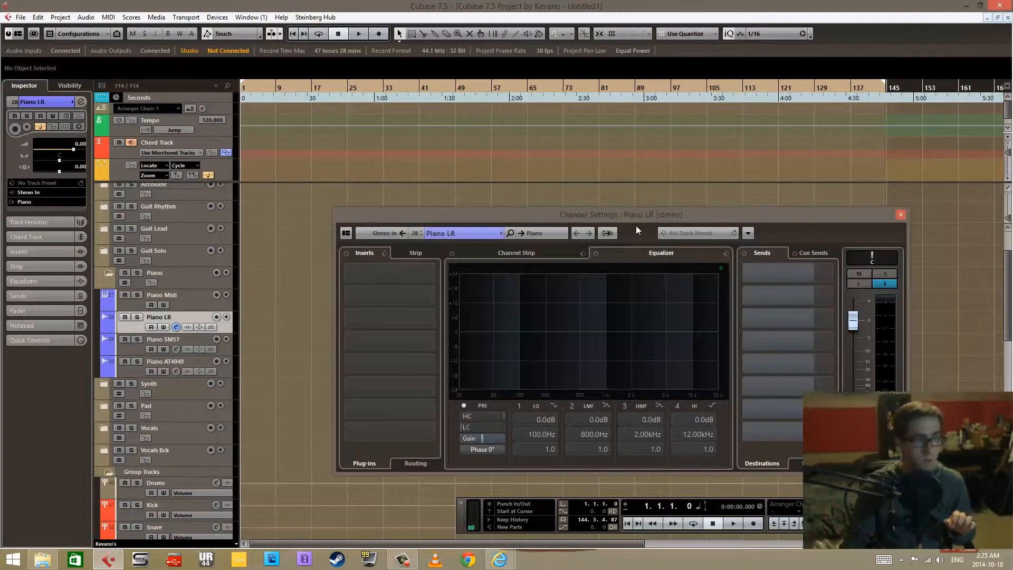
pyautogui.click(552, 234)
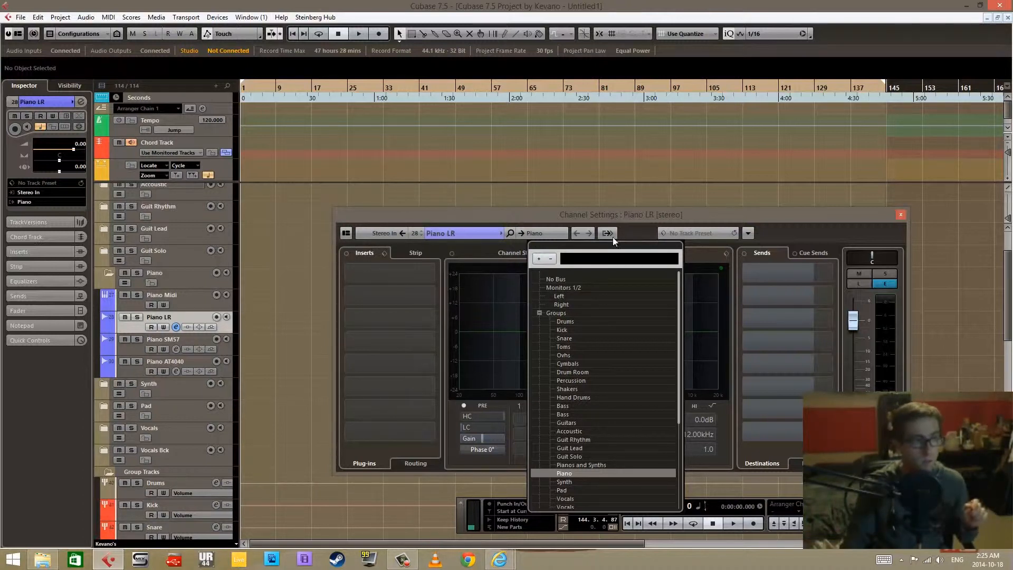
pyautogui.click(629, 217)
# Return to the VST Connections outputs, review the mono and stereo options for a new bus, and close the window.
pyautogui.press('F4')
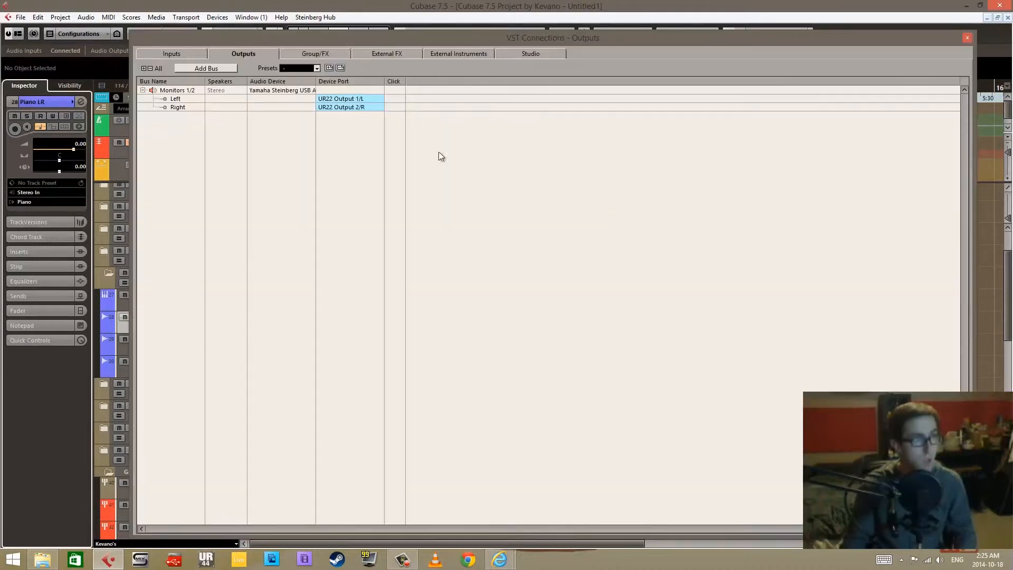
pyautogui.rightClick(185, 128)
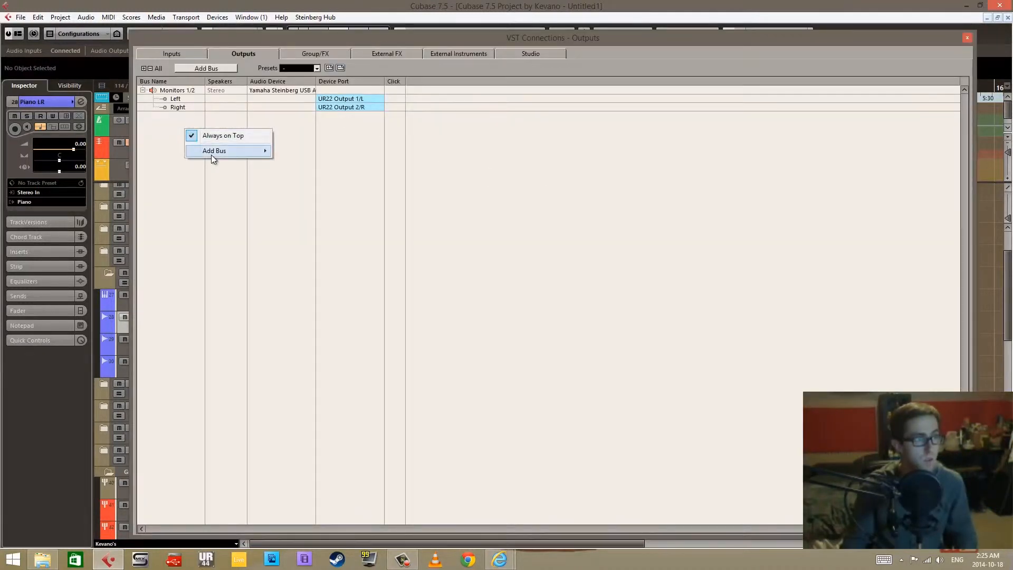
pyautogui.moveTo(211, 154)
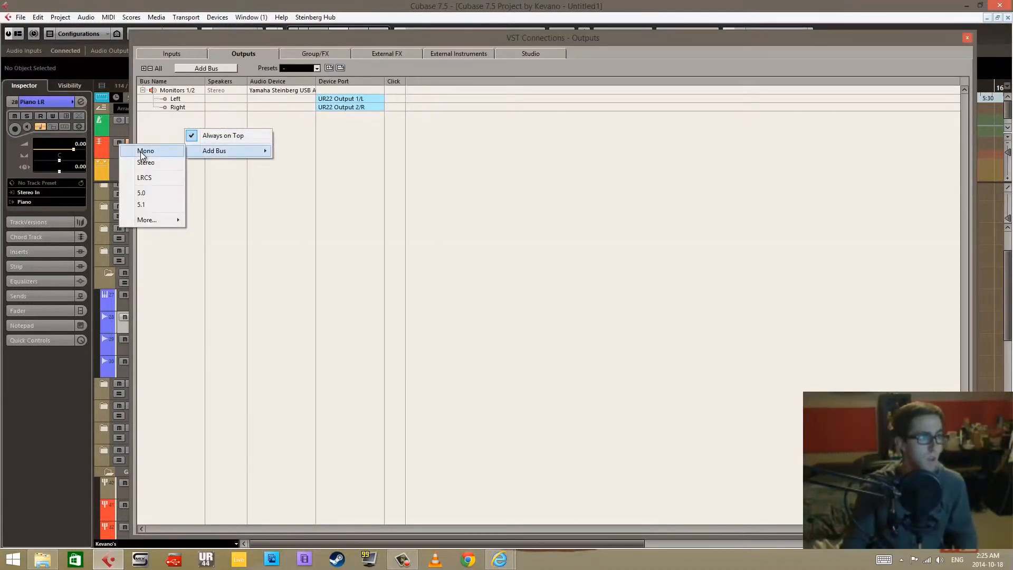
pyautogui.click(476, 159)
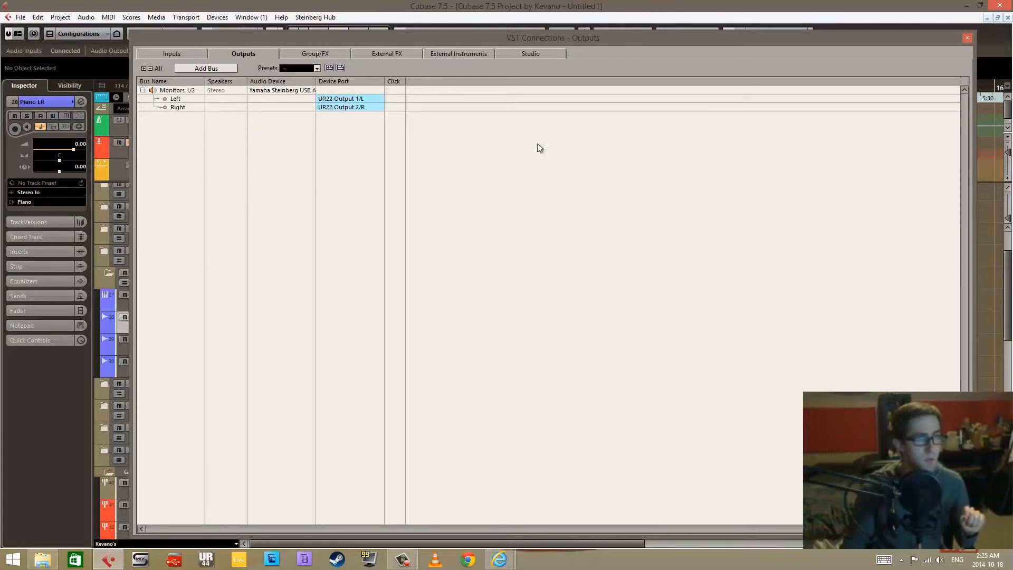
pyautogui.click(966, 39)
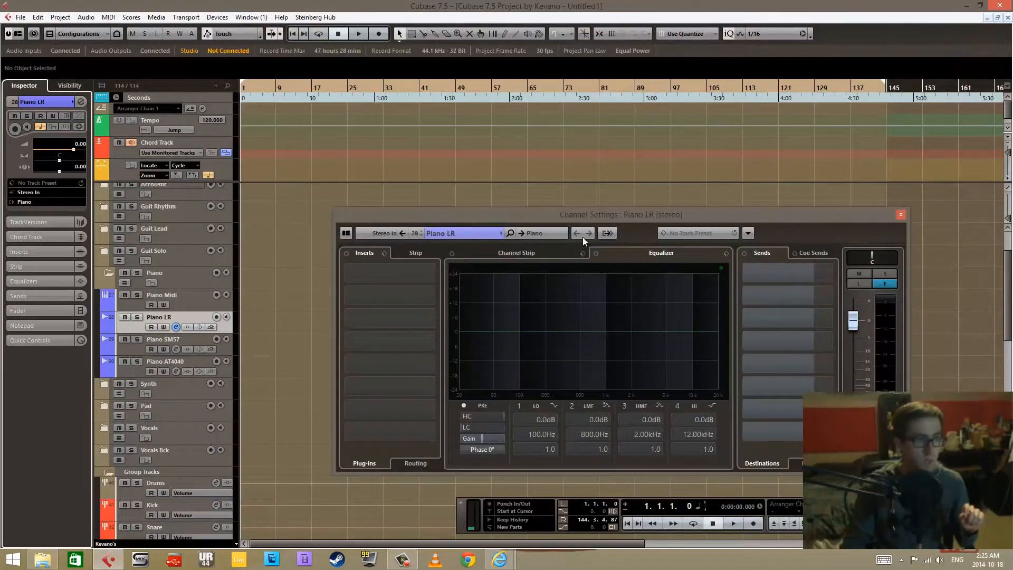
# Review the output routing choices of the Piano LR channel, and check the input and output buses in VST Connections.
pyautogui.click(546, 233)
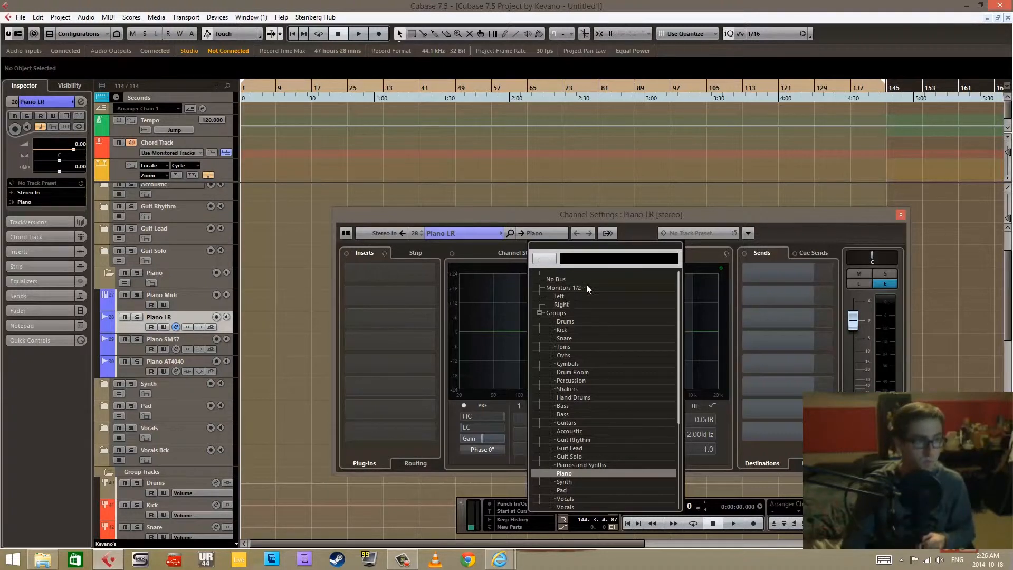
pyautogui.click(704, 214)
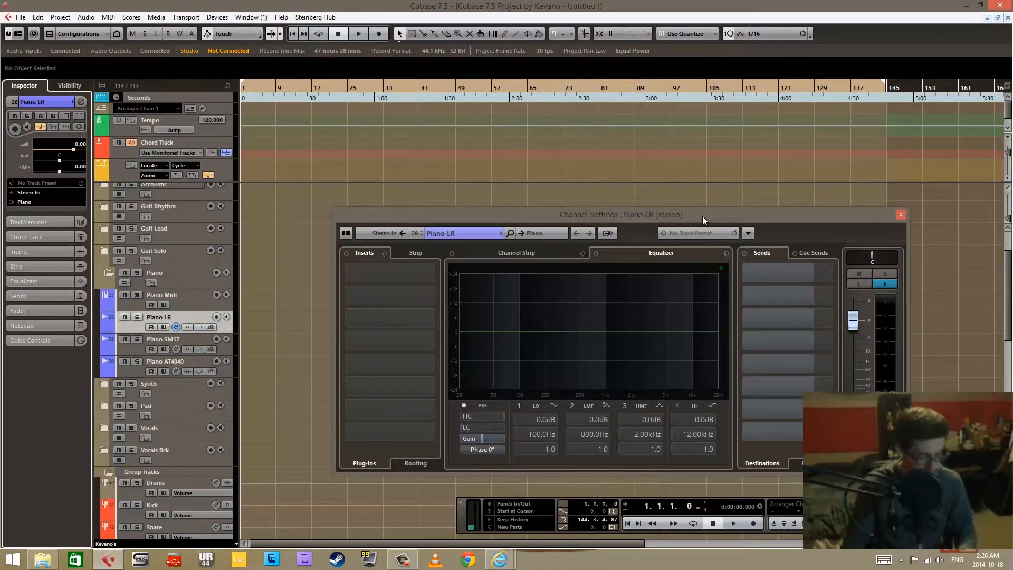
pyautogui.press('F4')
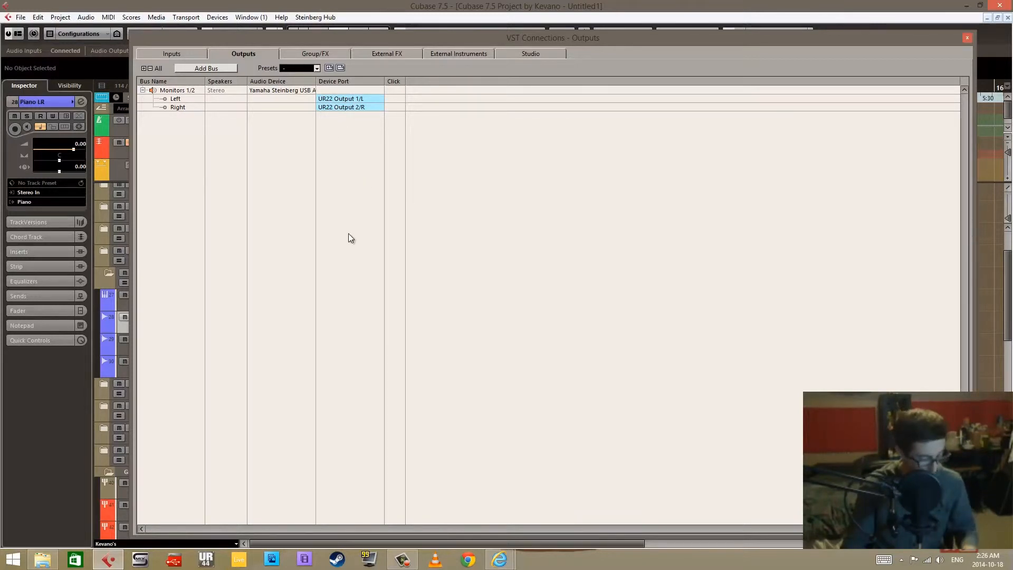
pyautogui.click(191, 54)
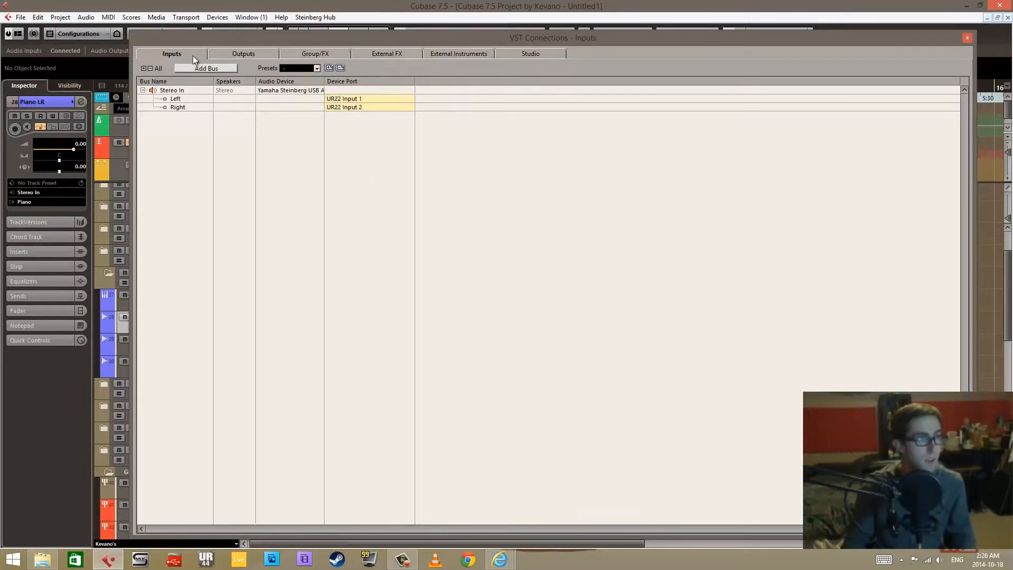
pyautogui.click(229, 57)
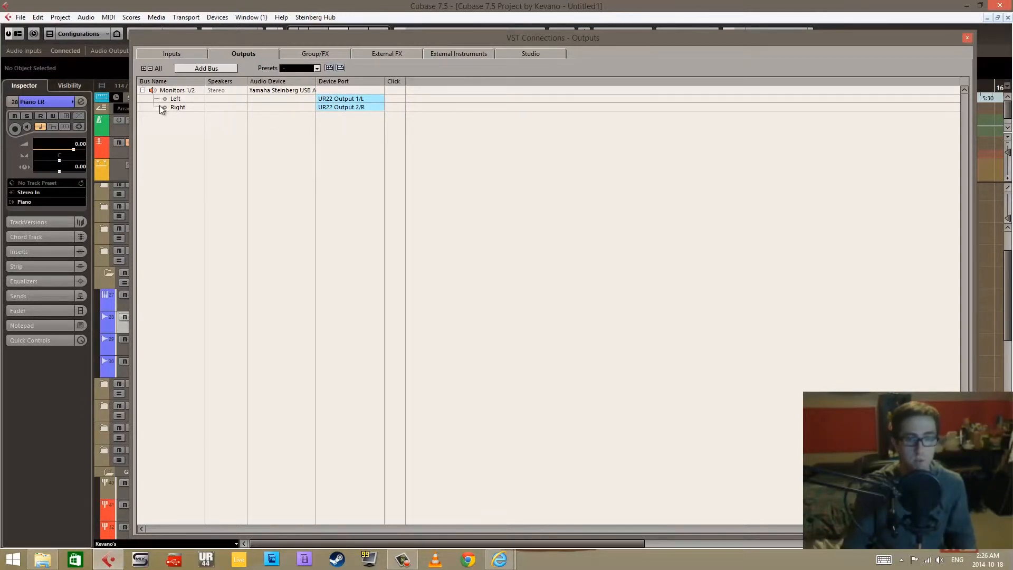
# Examine the Group/FX connections and the options for adding a group channel and an FX channel, without adding either.
pyautogui.click(315, 55)
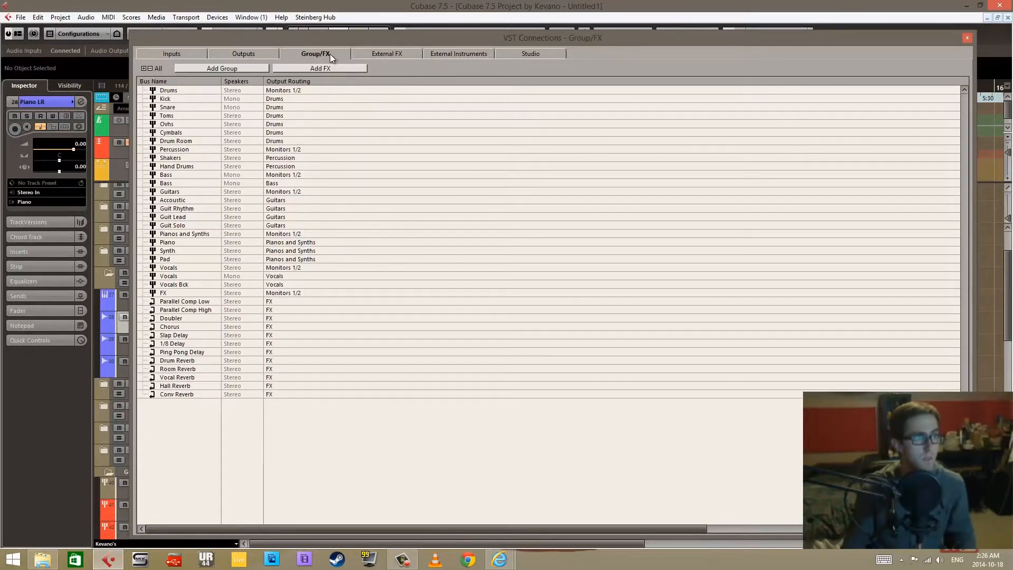
pyautogui.click(216, 69)
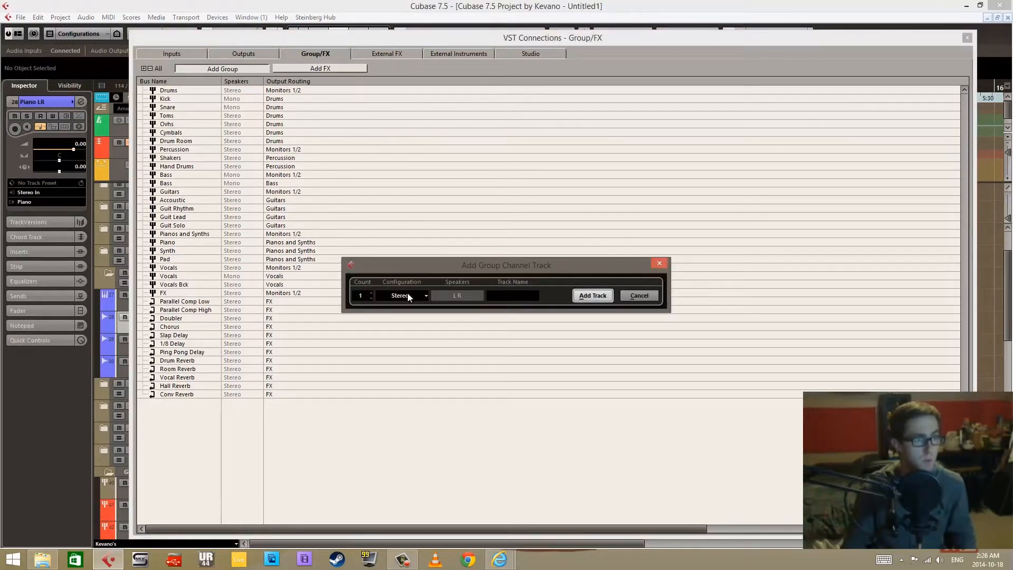
pyautogui.click(639, 295)
pyautogui.click(321, 68)
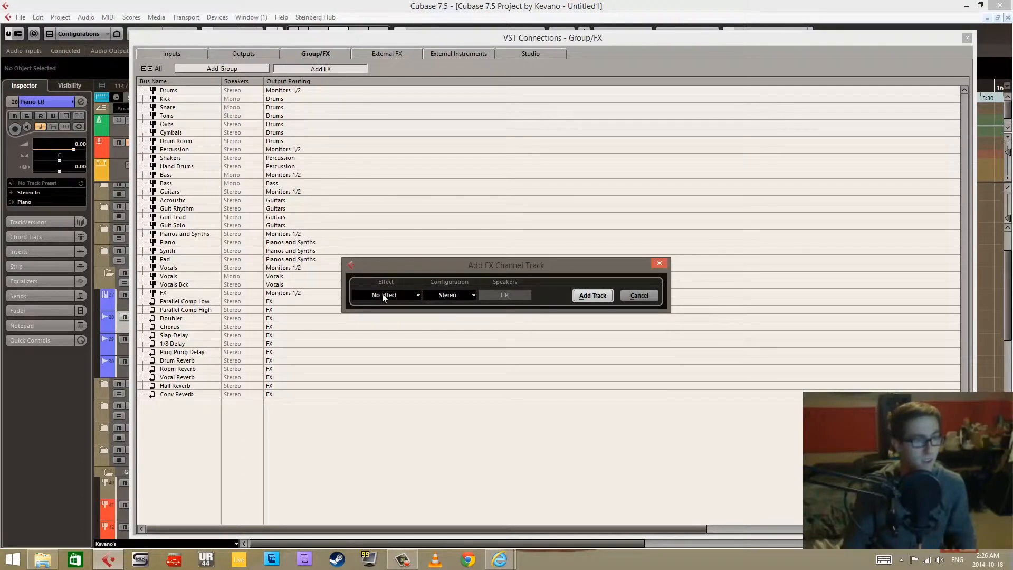
pyautogui.click(639, 296)
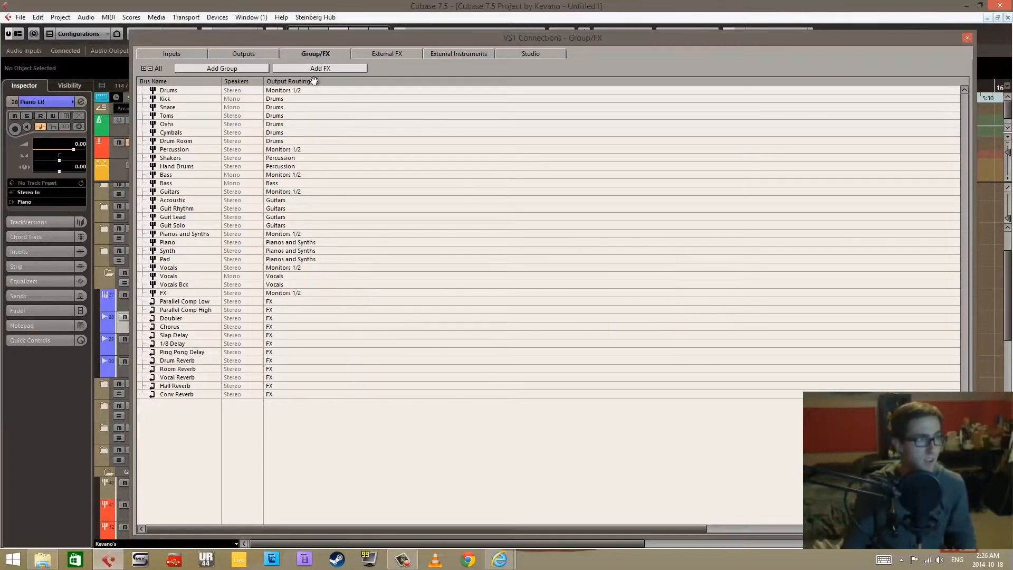
# Close VST Connections and the Piano LR channel settings, and collapse the Piano folder track.
pyautogui.click(967, 37)
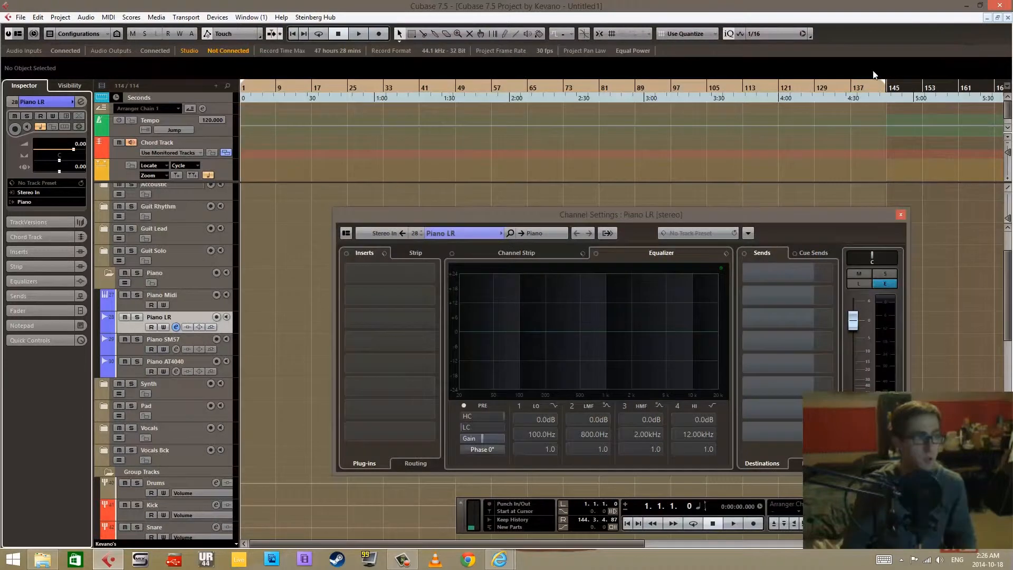
pyautogui.click(901, 214)
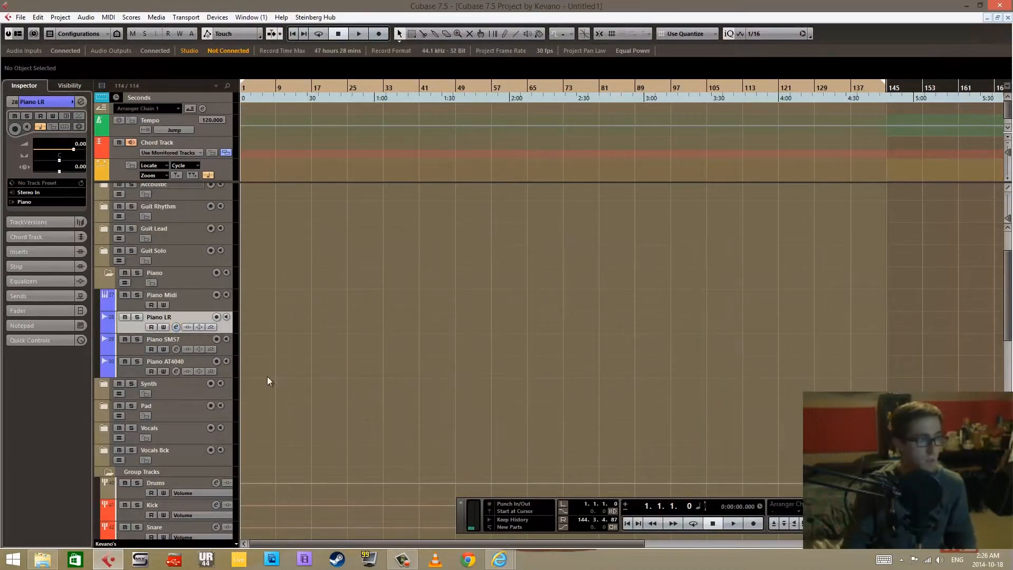
pyautogui.click(108, 273)
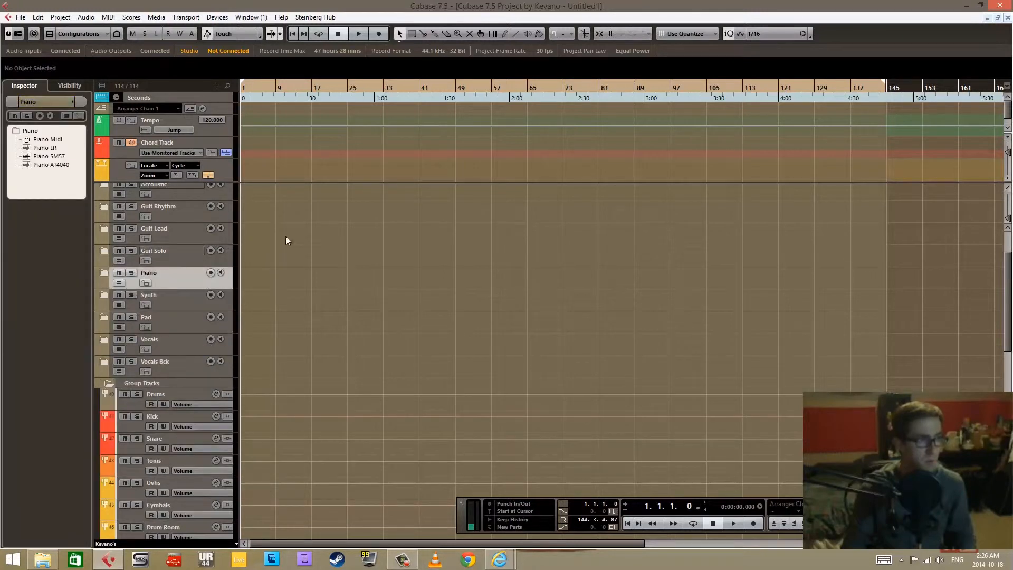
# Reopen the Group/FX connections and examine the Drums group's output routing choices and the Kick and Snare group entries.
pyautogui.click(211, 16)
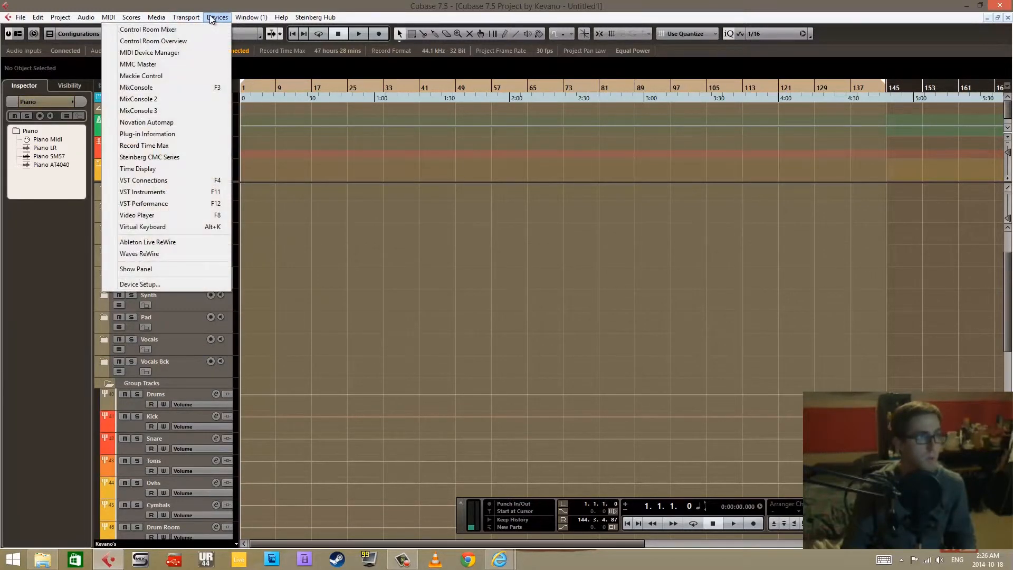
pyautogui.click(163, 180)
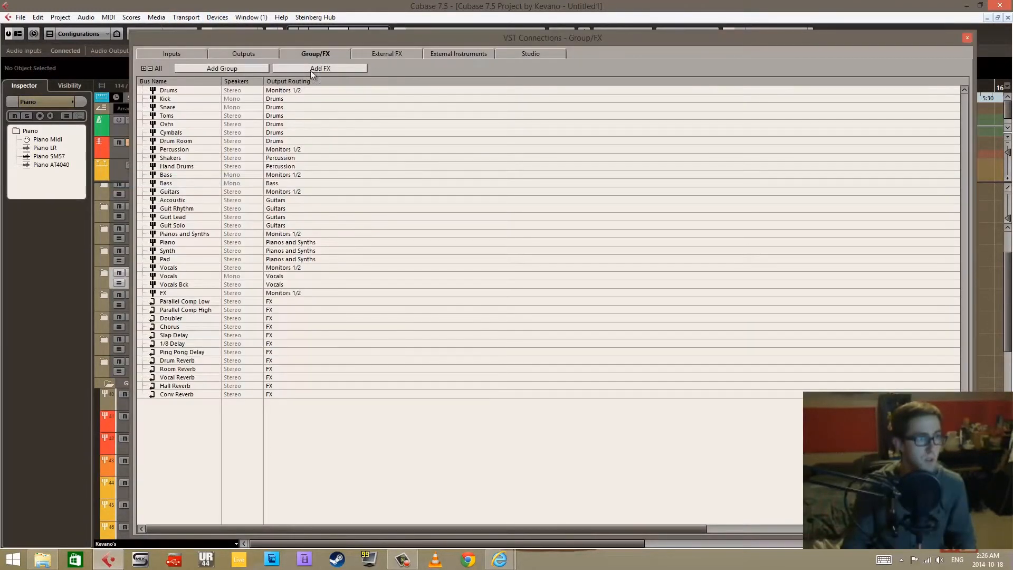
pyautogui.click(294, 91)
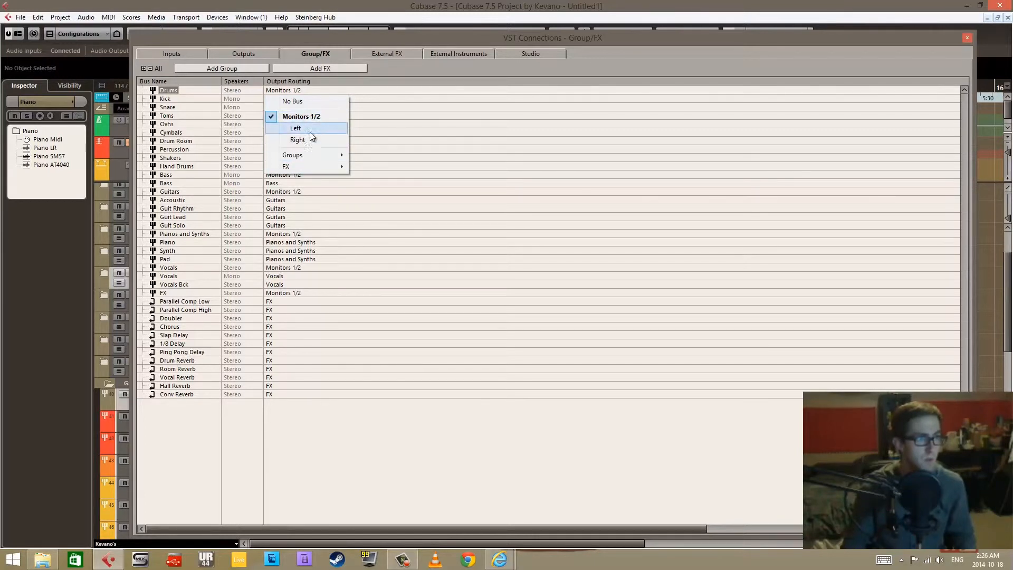
pyautogui.moveTo(302, 157)
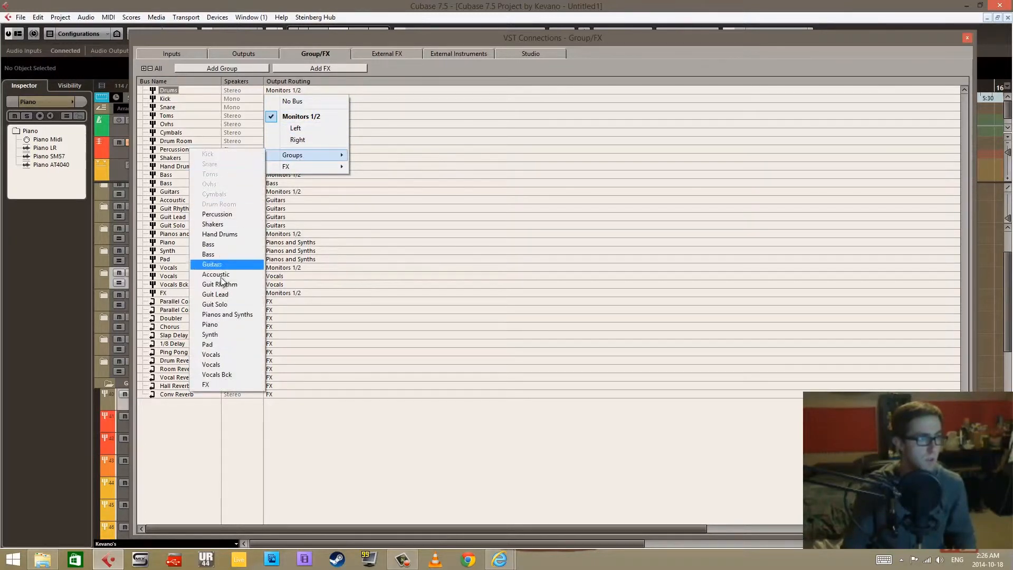
pyautogui.click(310, 457)
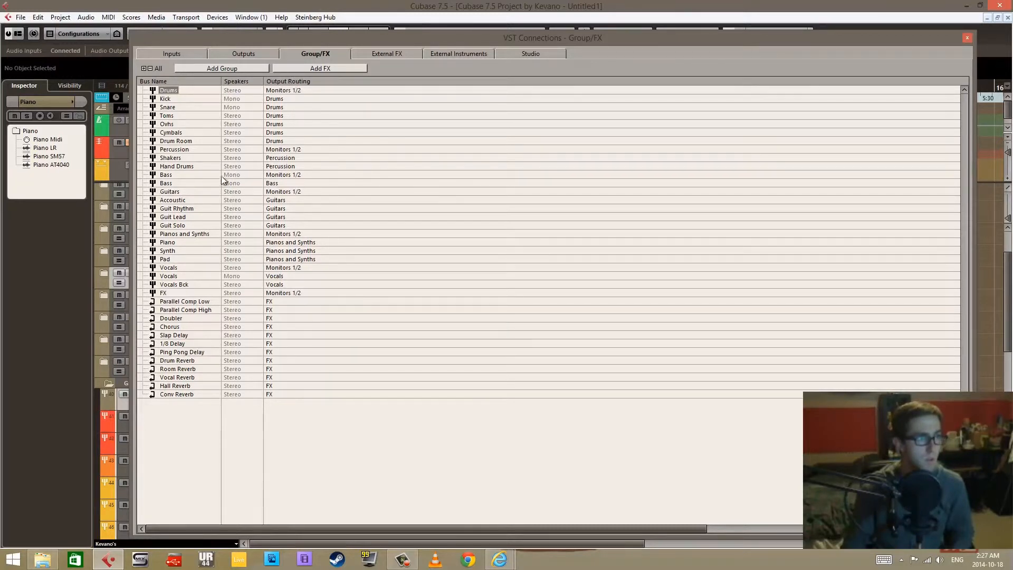
pyautogui.click(238, 100)
pyautogui.click(230, 106)
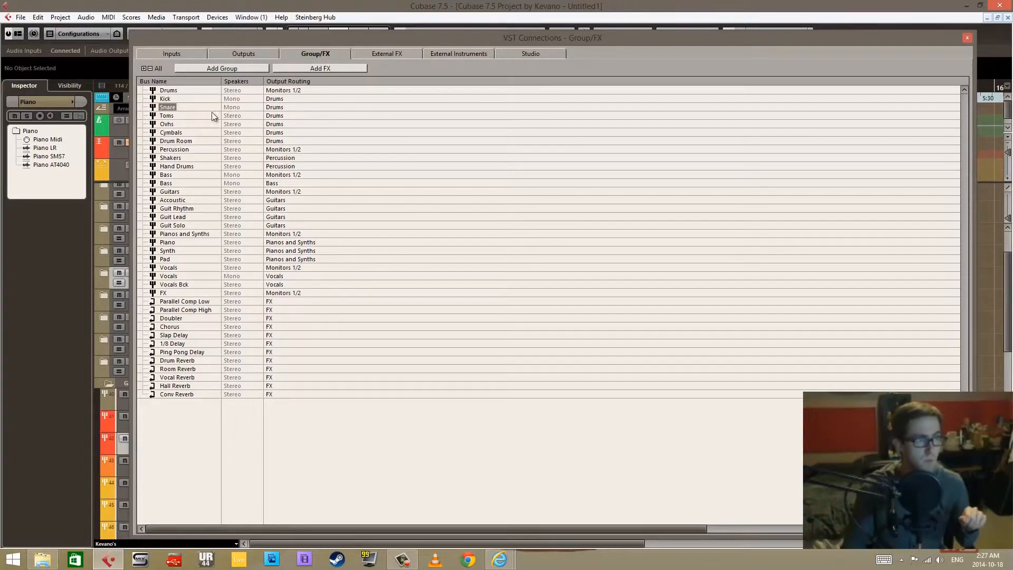
pyautogui.click(166, 98)
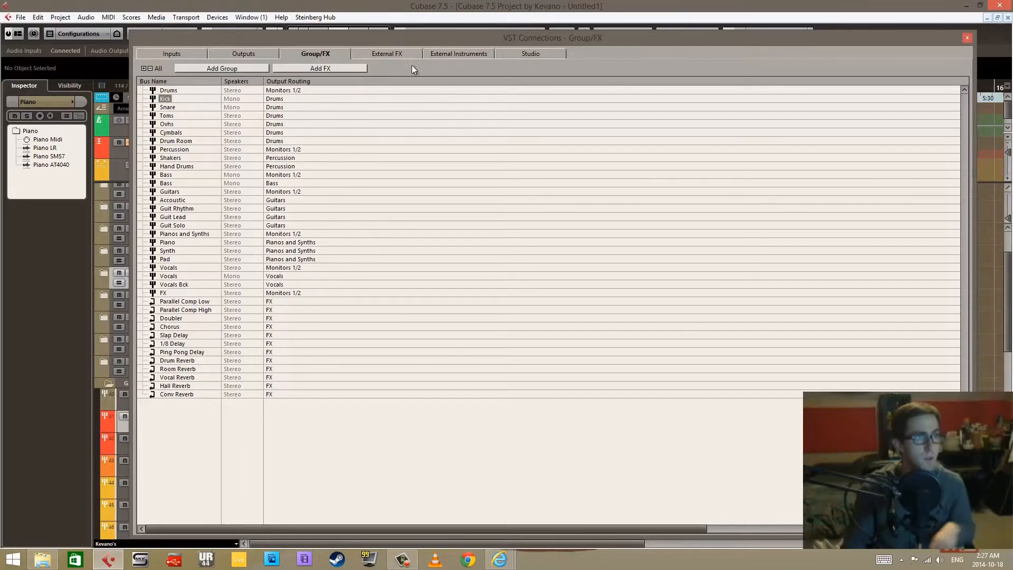
# Show the External FX connections and reposition the VST Connections window to uncover the track list.
pyautogui.click(390, 53)
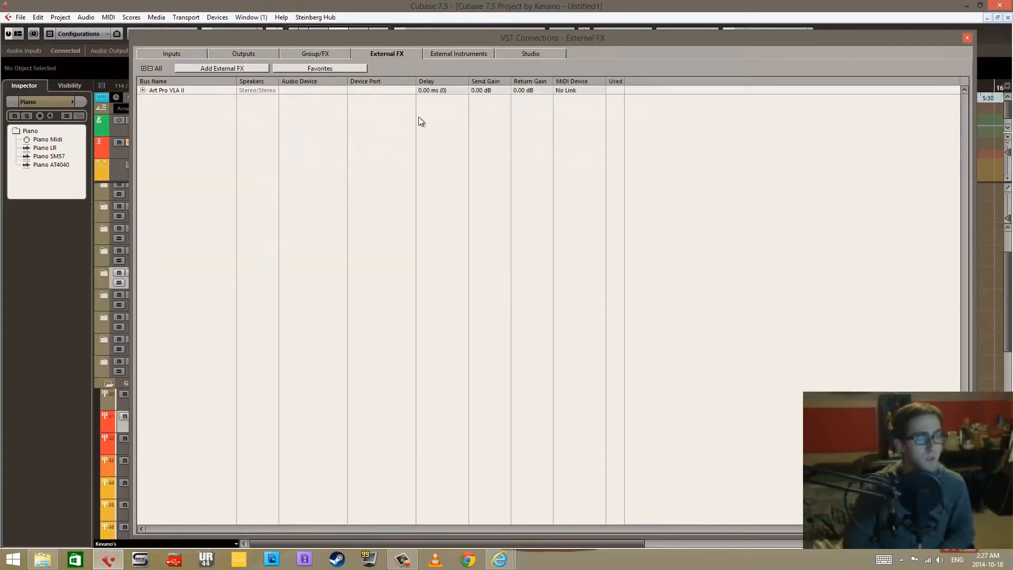
pyautogui.moveTo(458, 45)
pyautogui.mouseDown()
pyautogui.moveTo(486, 44)
pyautogui.moveTo(477, 41)
pyautogui.mouseUp()
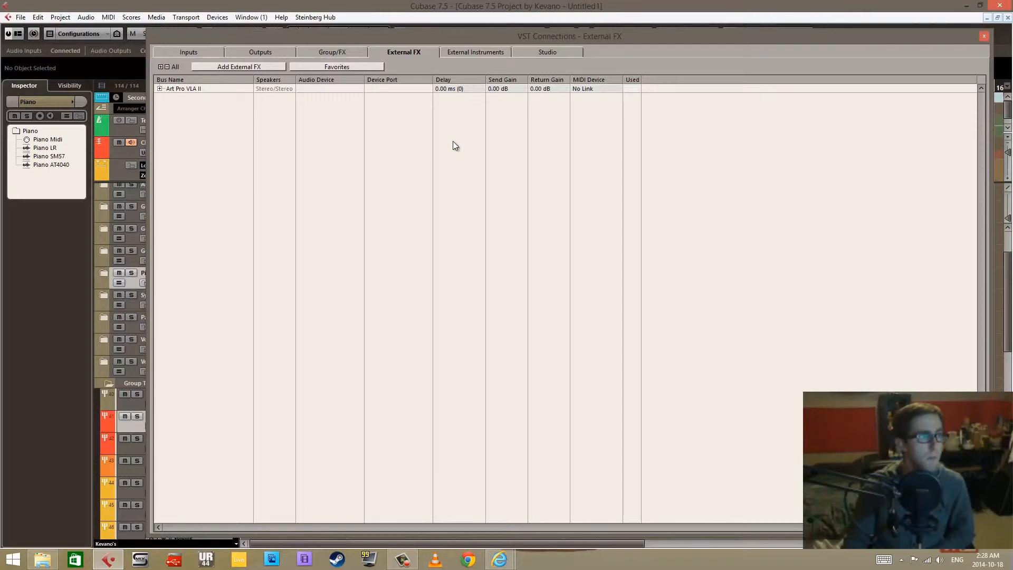
pyautogui.moveTo(147, 30); pyautogui.dragTo(205, 54)
pyautogui.moveTo(328, 59)
pyautogui.mouseDown()
pyautogui.moveTo(295, 55)
pyautogui.moveTo(400, 56)
pyautogui.moveTo(316, 46)
pyautogui.mouseUp()
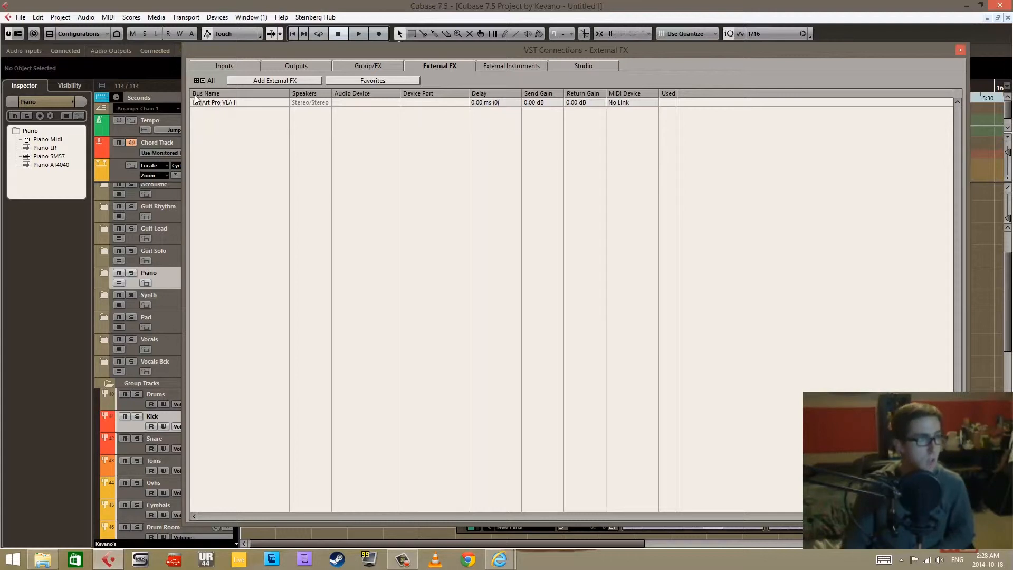
# Expand the Piano folder and show the inserts of the Piano LR track.
pyautogui.click(103, 272)
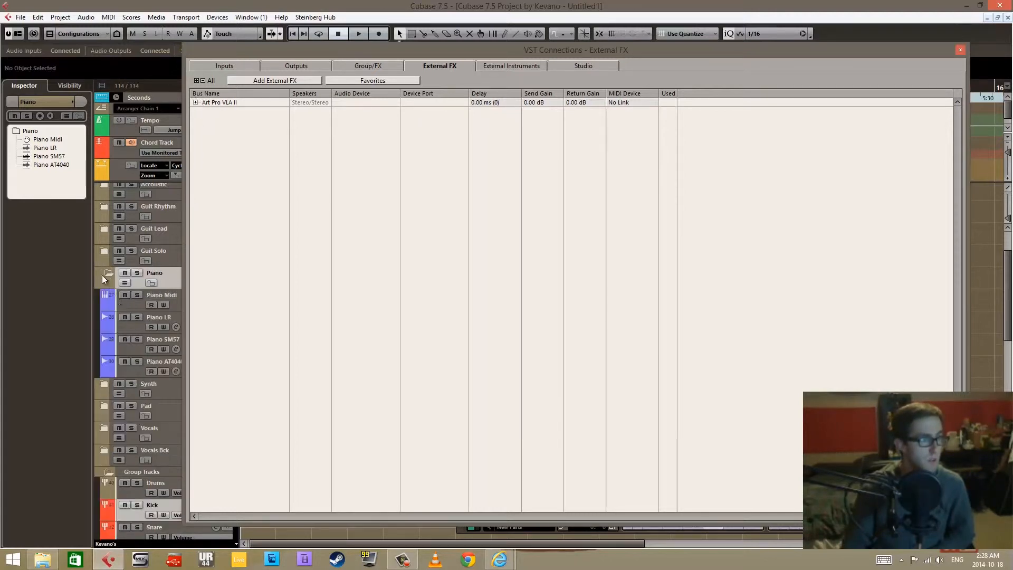
pyautogui.click(128, 322)
pyautogui.click(38, 251)
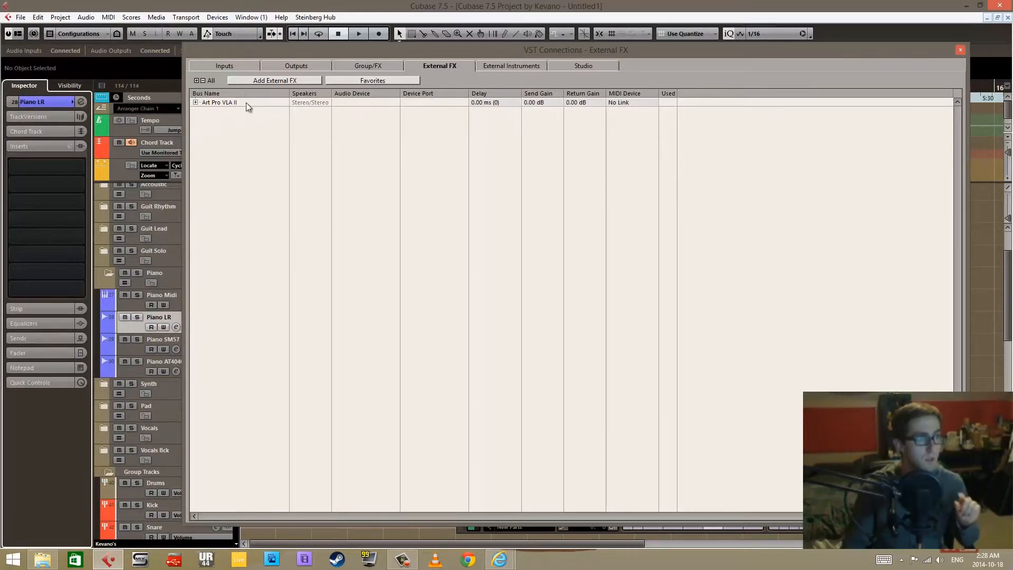
# Expand the Art Pro VLA II external effect to examine the ports of its send and return buses.
pyautogui.click(197, 102)
pyautogui.click(205, 111)
pyautogui.click(206, 136)
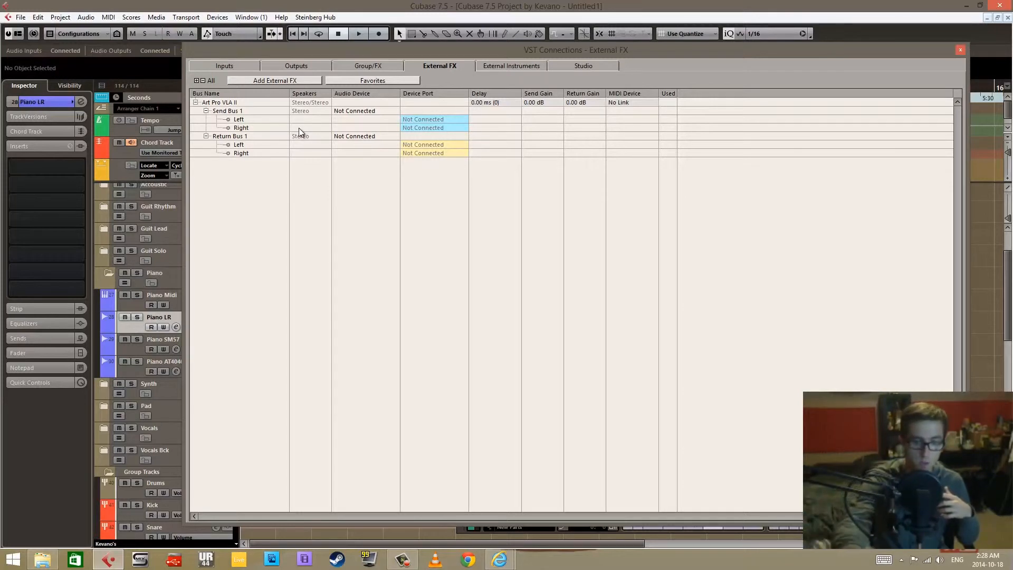
# Load the Steinberg external plug-in Art Pro VLA II into Piano LR's first insert slot and close its window.
pyautogui.click(78, 165)
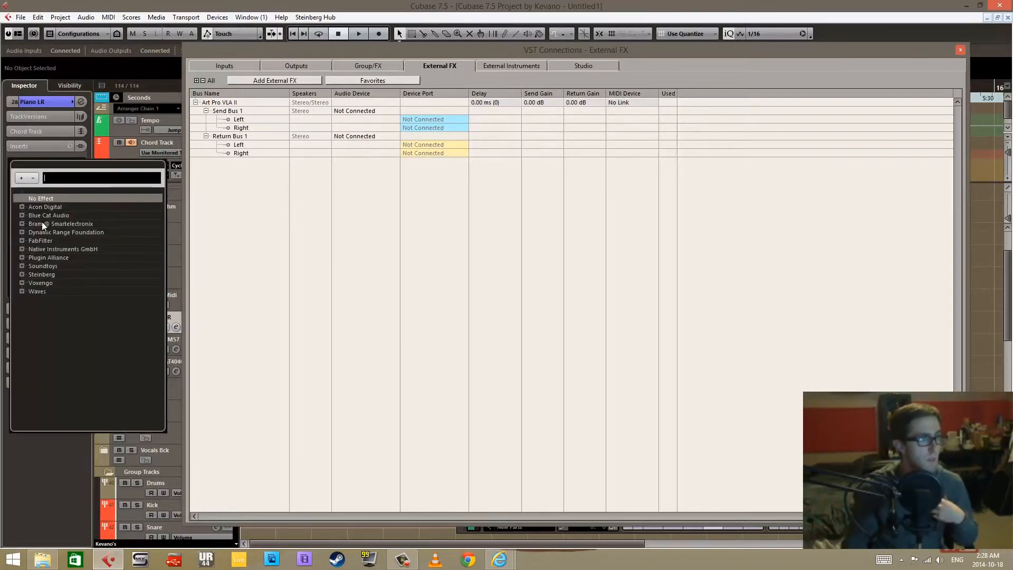
pyautogui.click(22, 275)
pyautogui.click(33, 316)
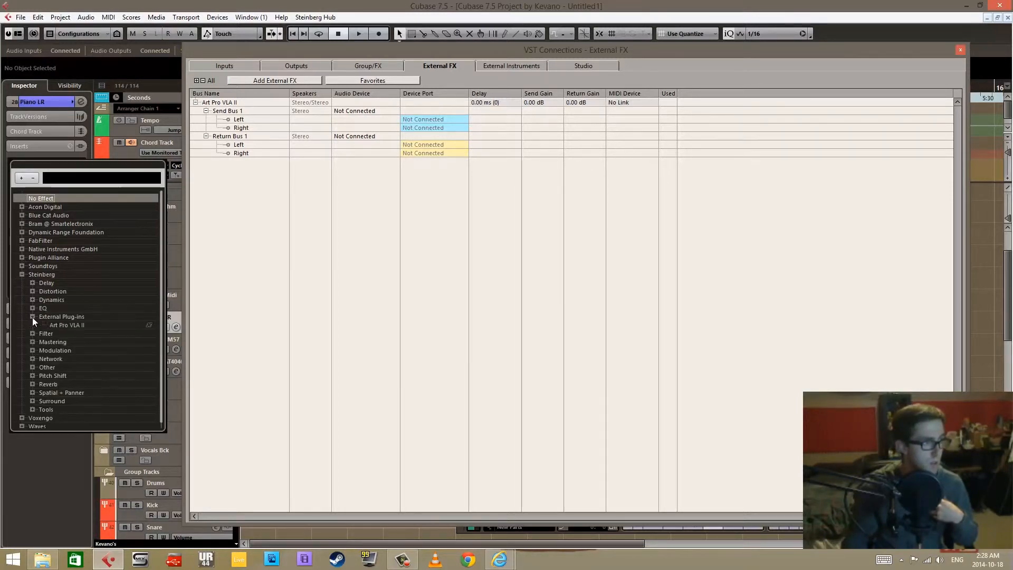
pyautogui.click(65, 325)
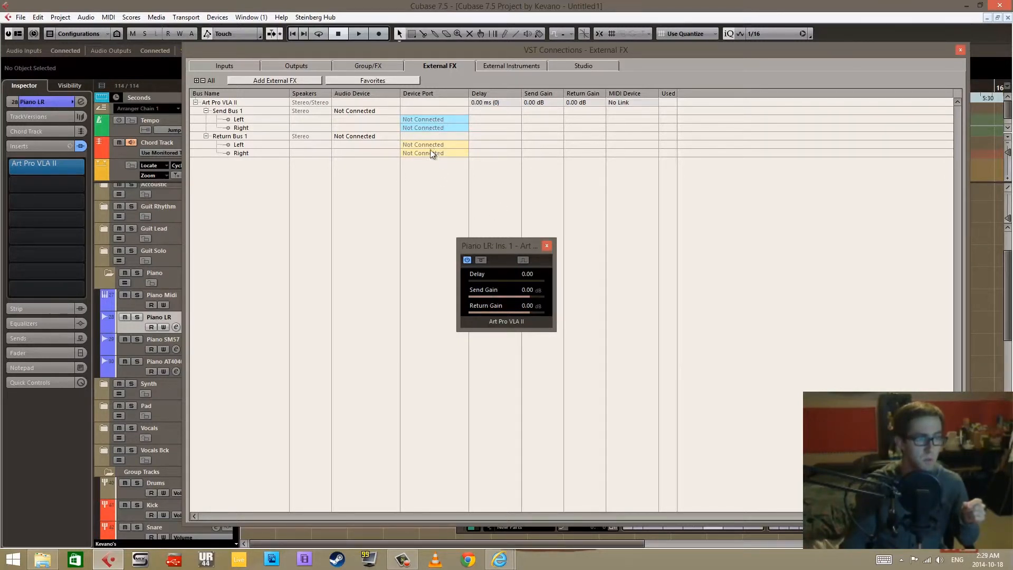
pyautogui.click(541, 245)
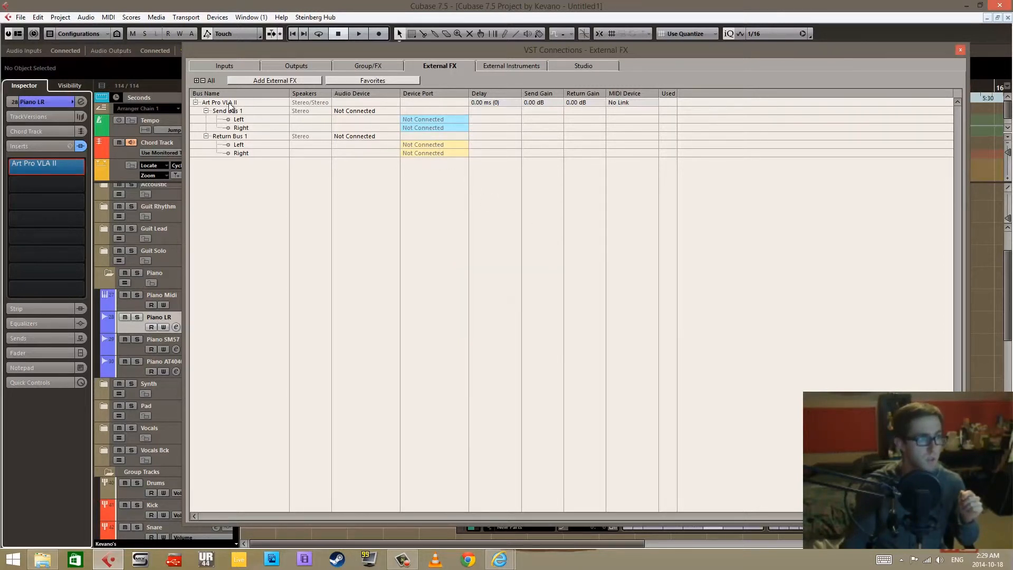
# Set Piano LR's first insert slot back to No Effect.
pyautogui.click(79, 166)
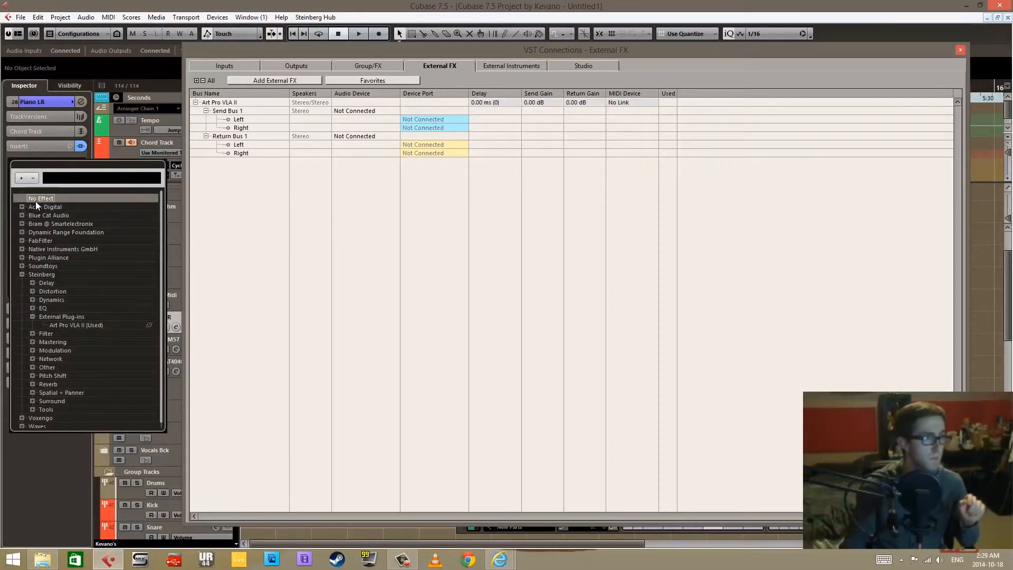
pyautogui.click(36, 200)
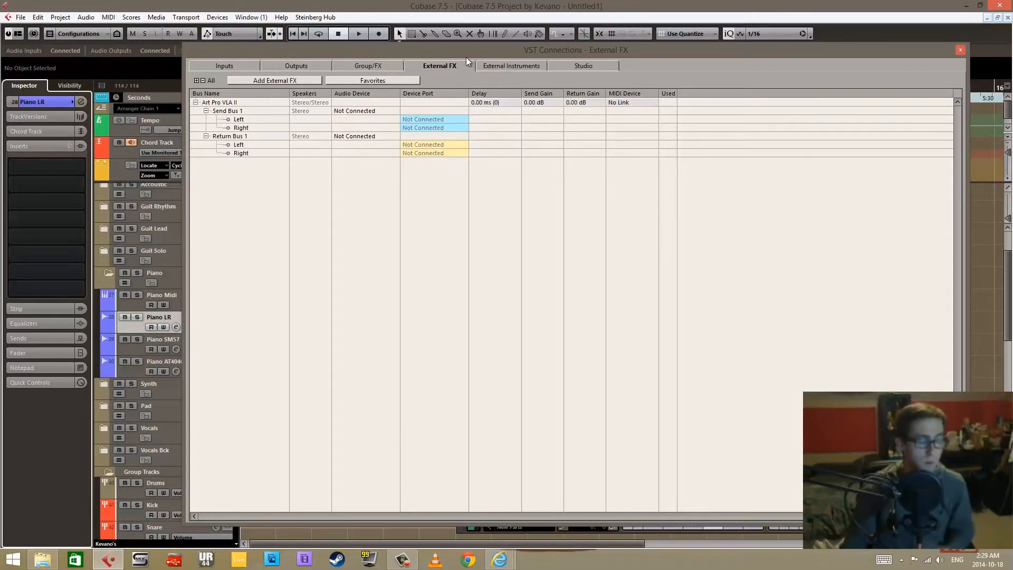
# Look at the External Instruments connections, then collapse the Piano LR inserts and close VST Connections.
pyautogui.click(498, 67)
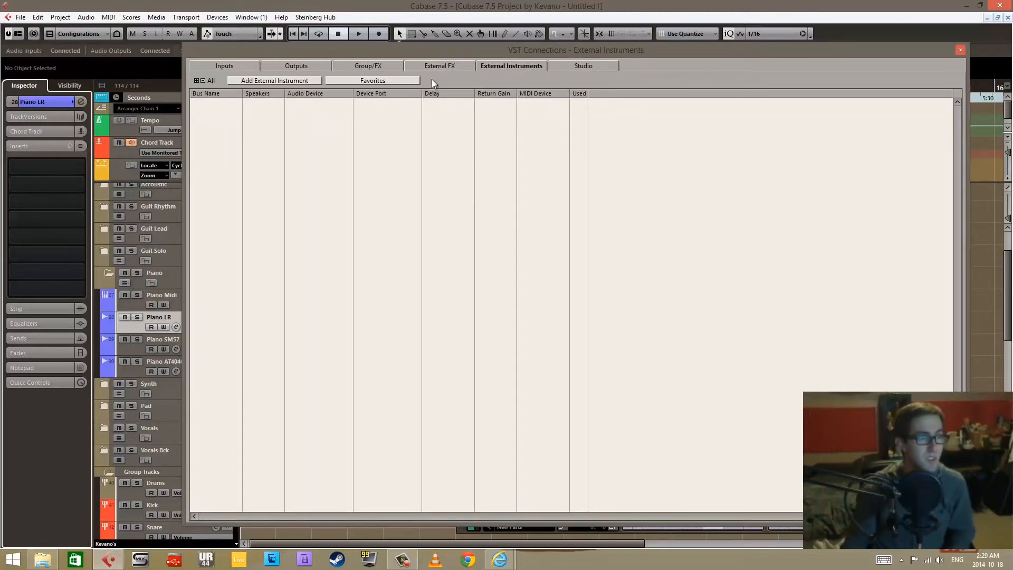
pyautogui.click(450, 65)
pyautogui.click(492, 67)
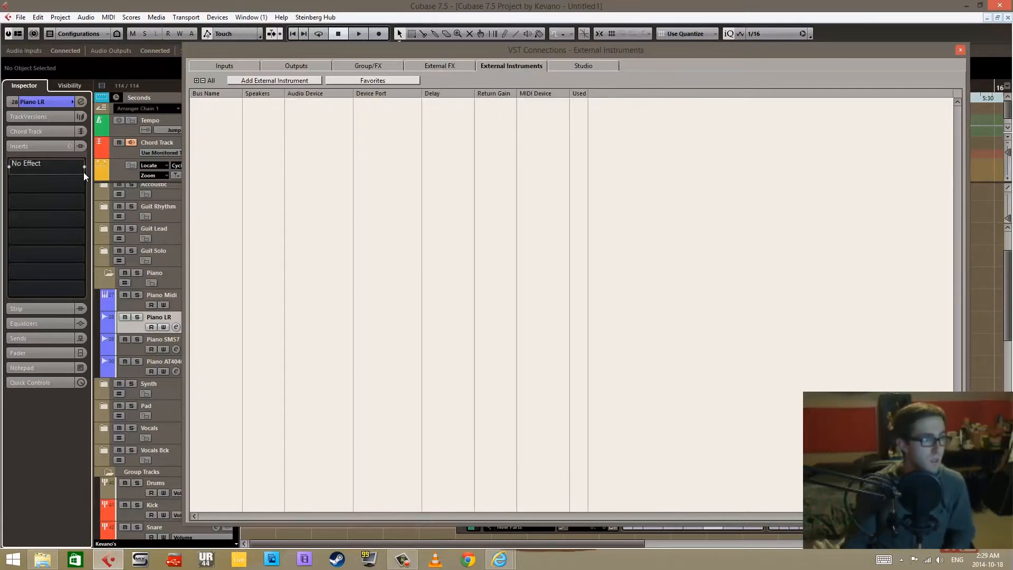
pyautogui.click(47, 143)
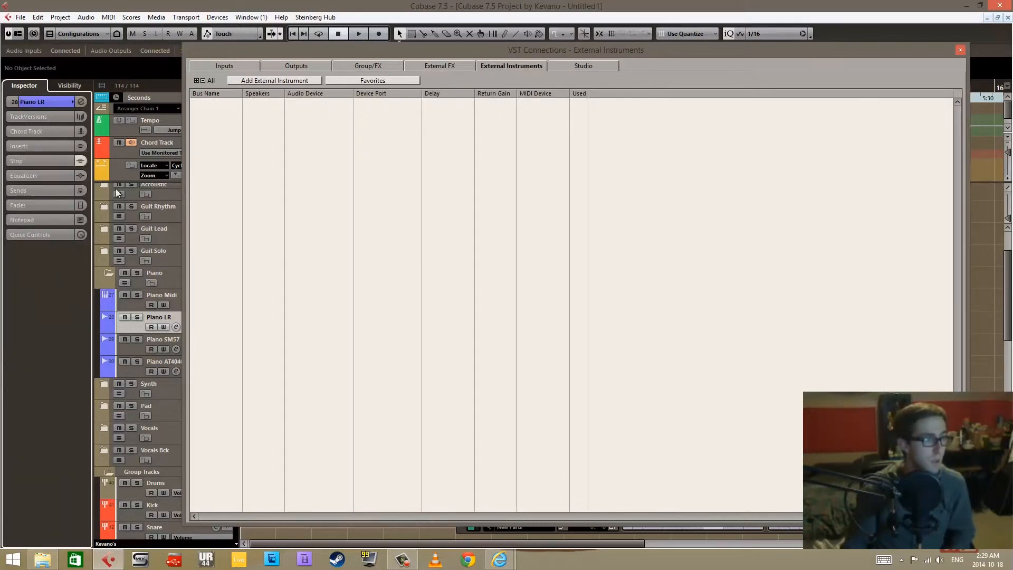
pyautogui.press('F4')
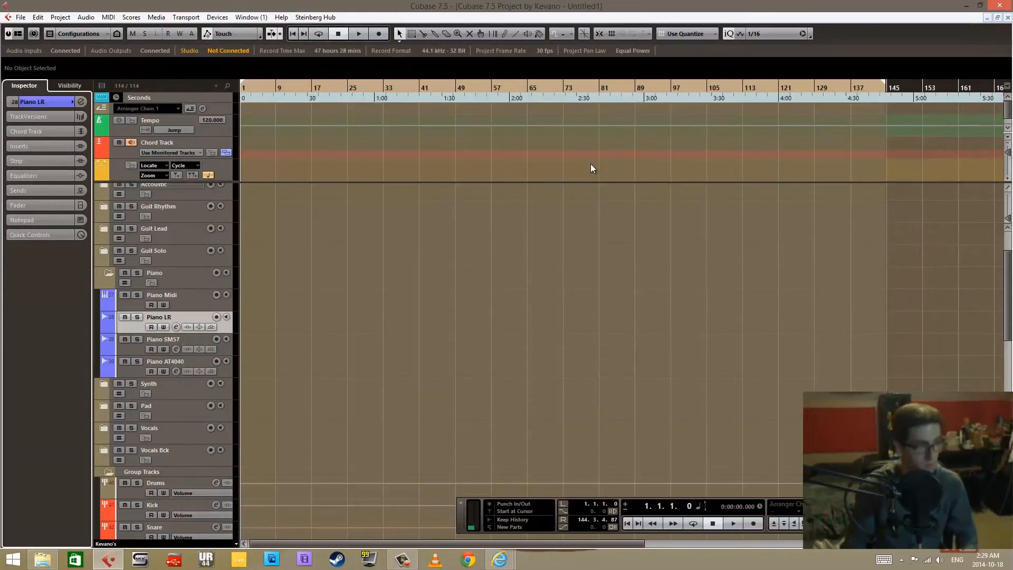
# Look at the VST instruments offered for a new instrument track below Guit Solo, then cancel adding the track.
pyautogui.rightClick(200, 259)
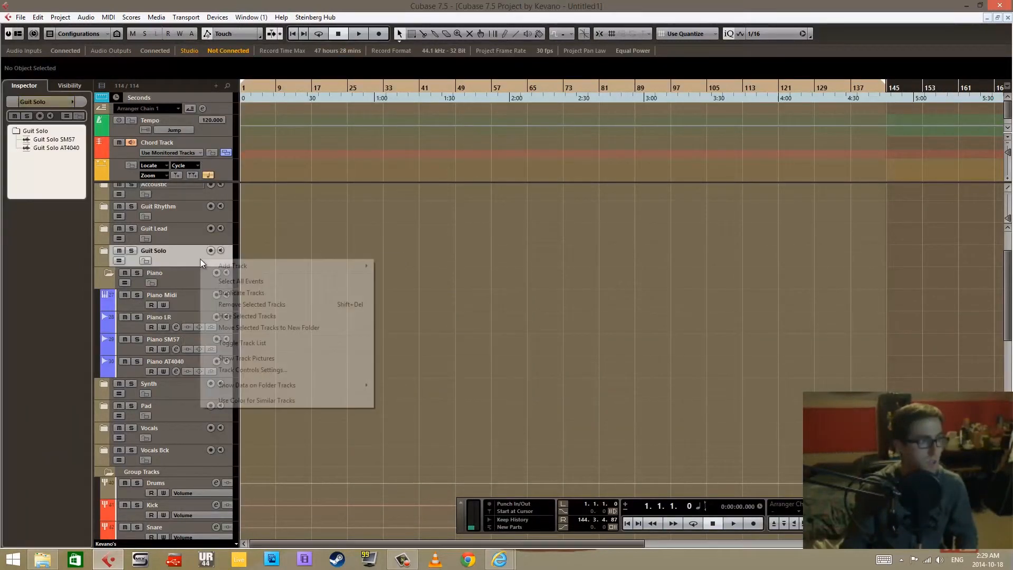
pyautogui.moveTo(251, 266)
pyautogui.click(173, 277)
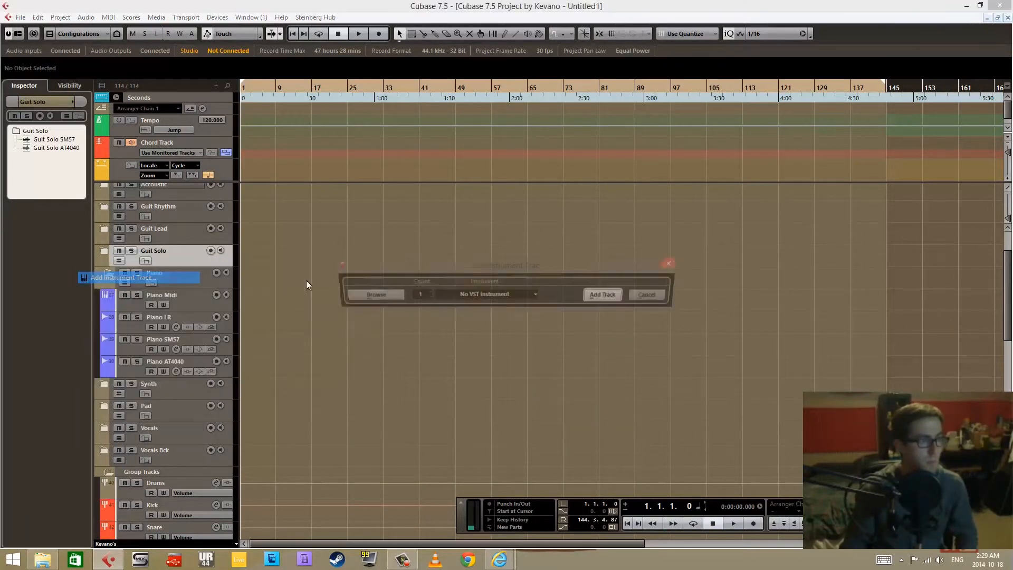
pyautogui.click(524, 296)
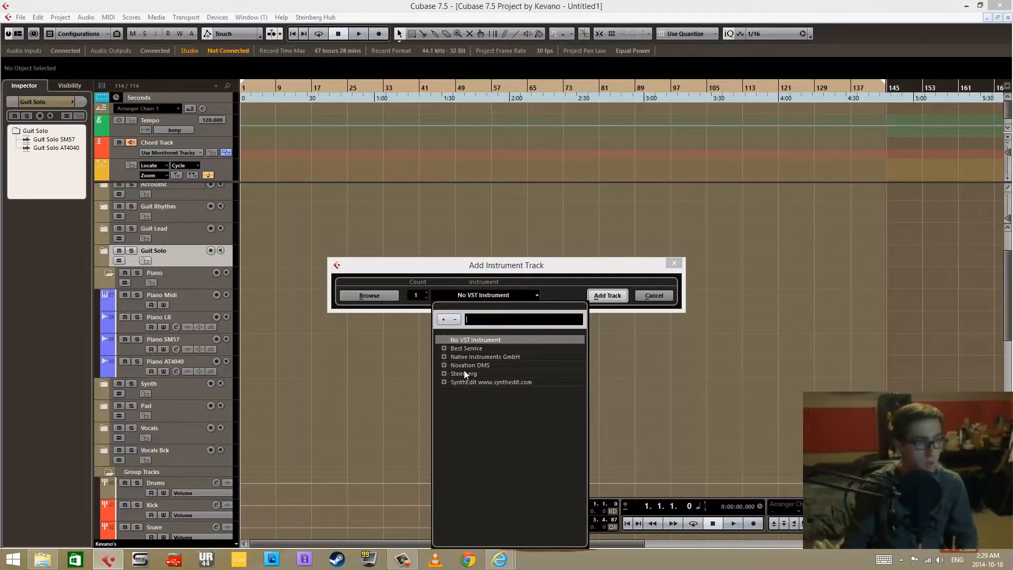
pyautogui.click(648, 297)
pyautogui.click(653, 297)
# Examine the return and MIDI device options for adding an external instrument in VST Connections, then cancel without adding one.
pyautogui.press('F4')
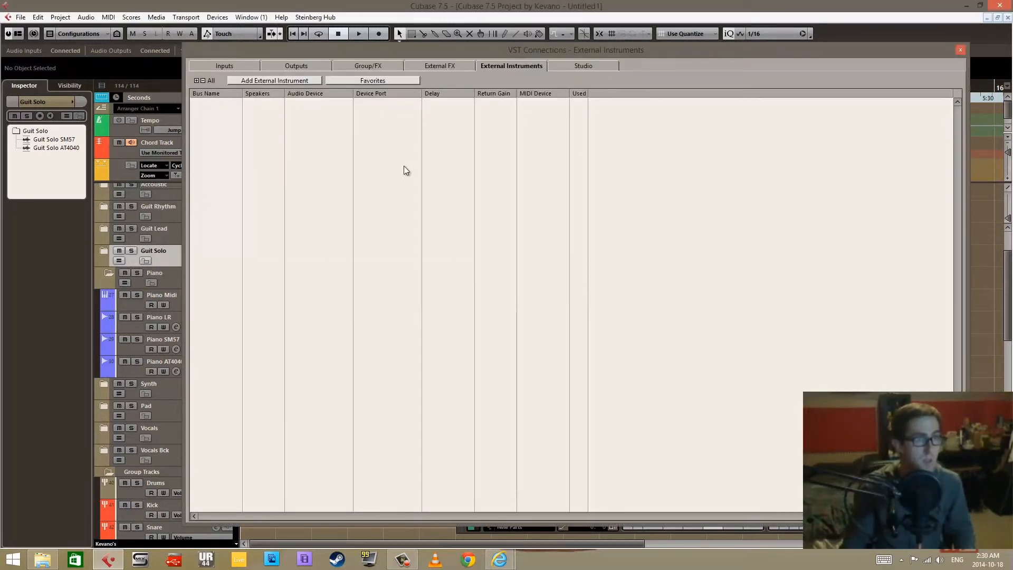
pyautogui.click(274, 81)
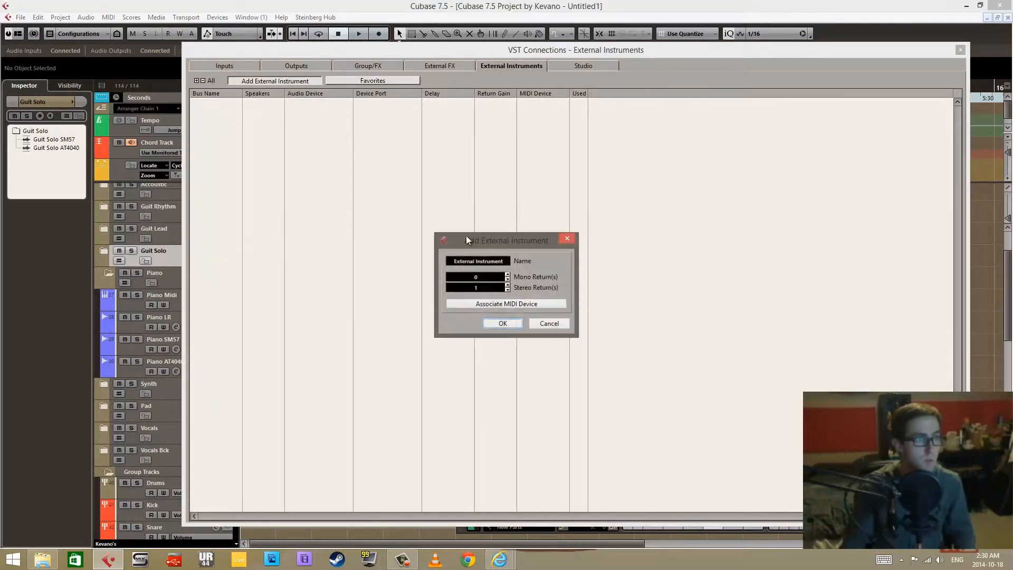
pyautogui.click(488, 261)
pyautogui.click(515, 286)
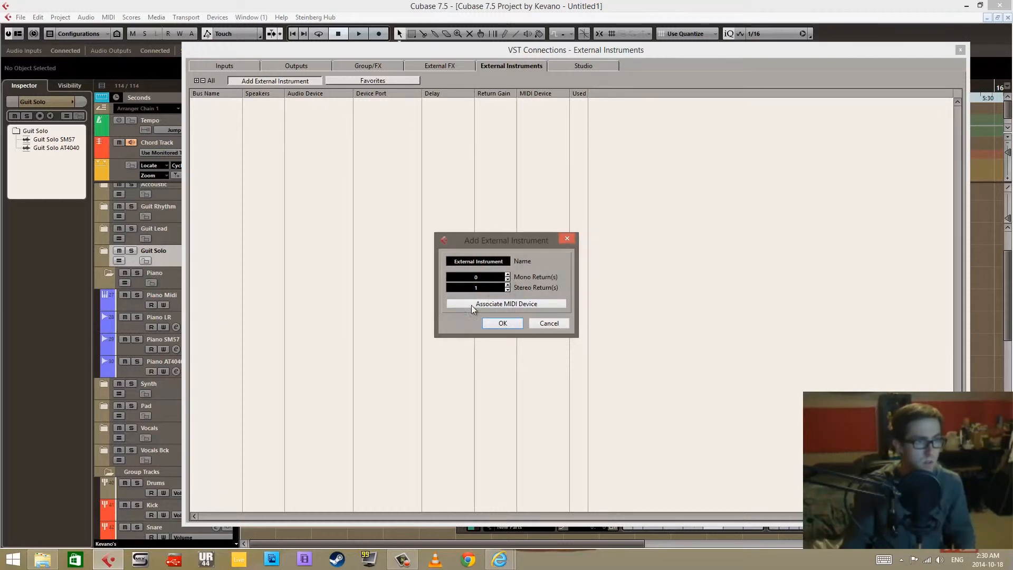
pyautogui.click(501, 305)
pyautogui.moveTo(543, 327)
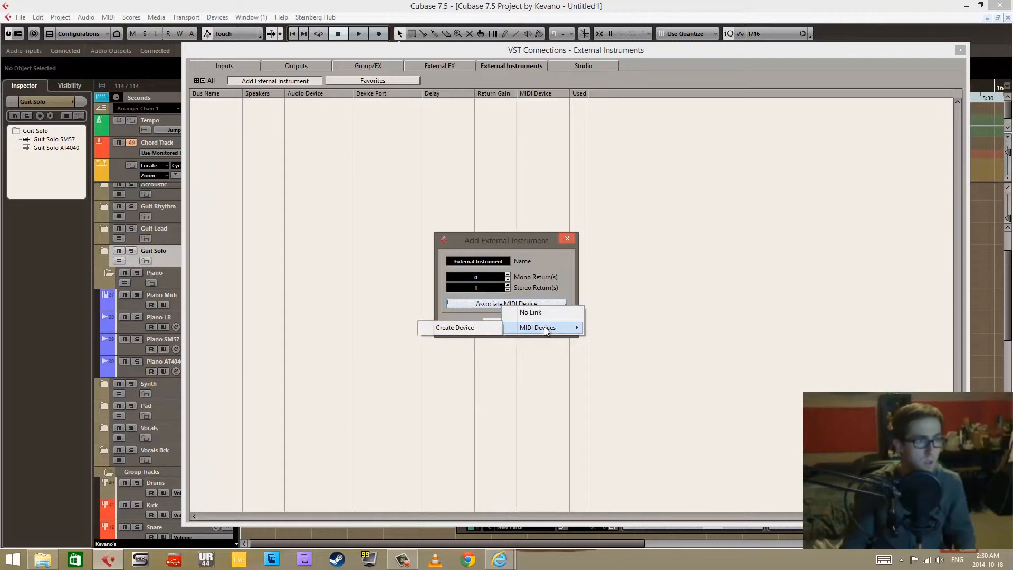
pyautogui.click(543, 237)
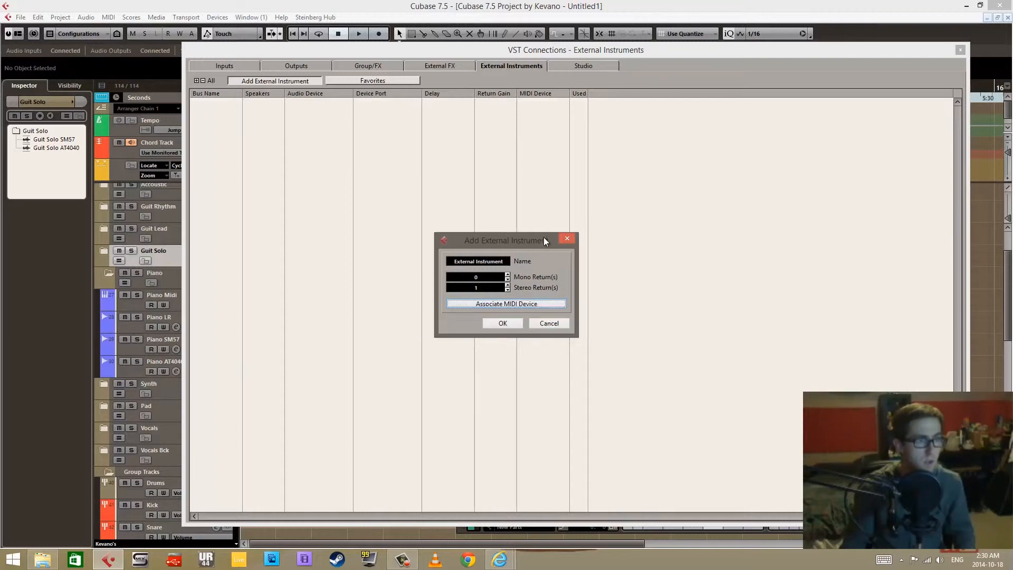
pyautogui.click(552, 321)
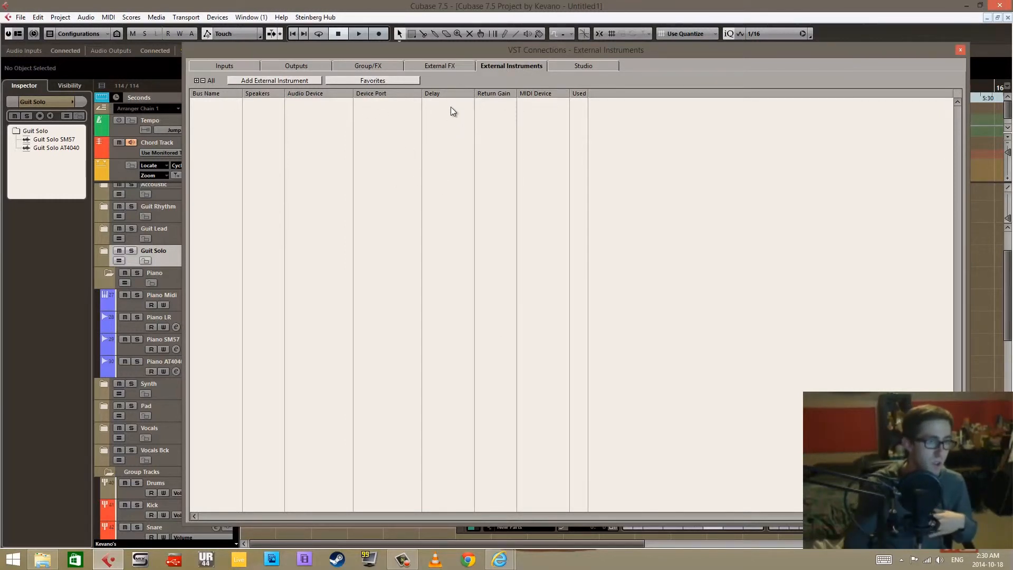
# Close VST Connections and check the instrument list for a new track at Piano Midi again, without adding the track.
pyautogui.click(961, 51)
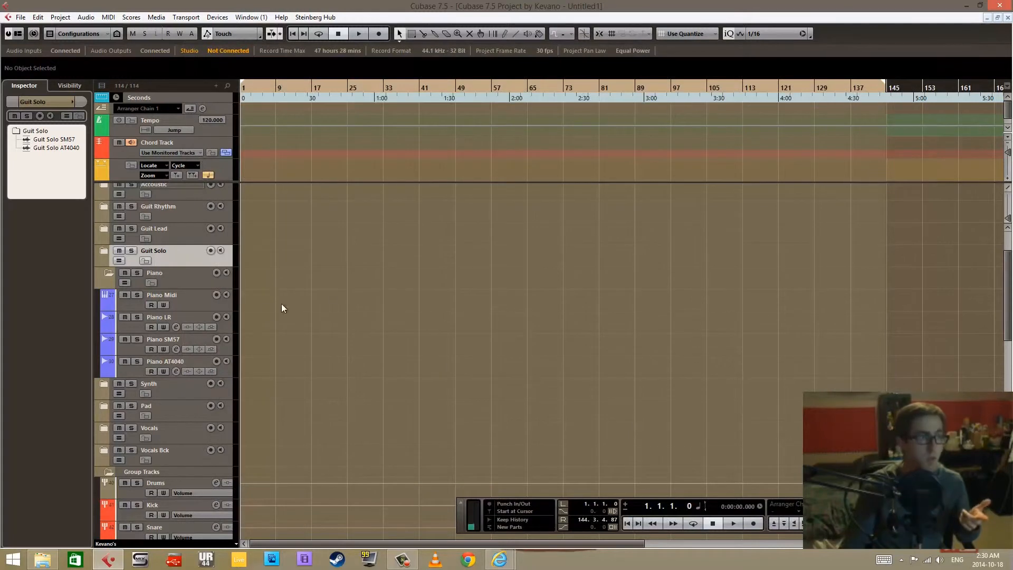
pyautogui.rightClick(211, 295)
pyautogui.moveTo(217, 298)
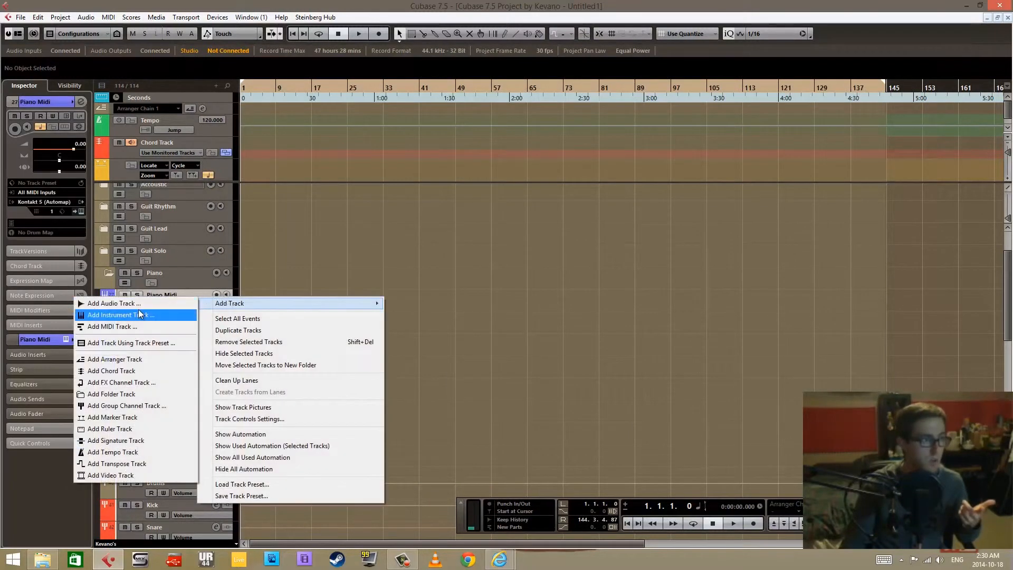
pyautogui.click(138, 310)
pyautogui.click(505, 295)
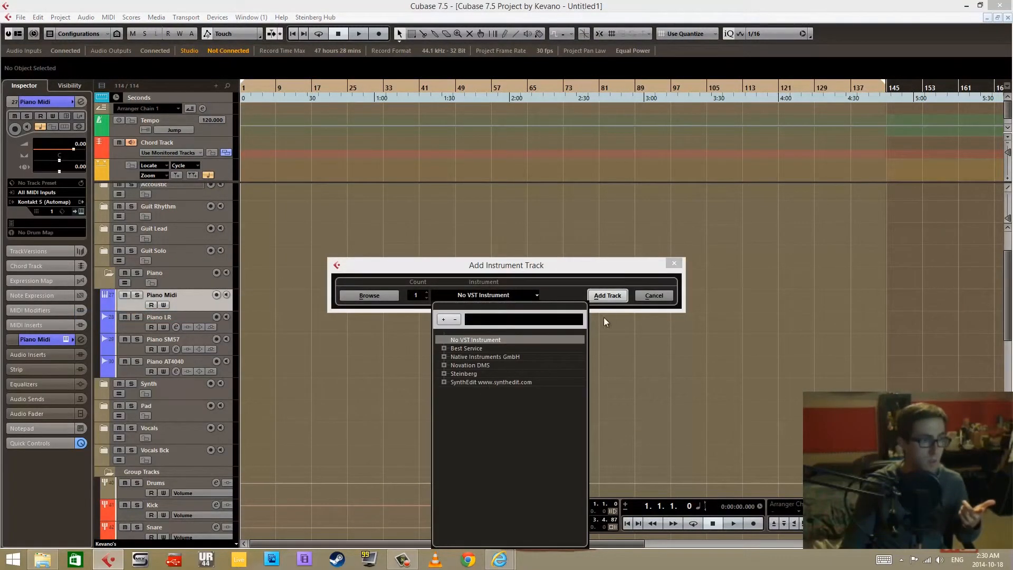
pyautogui.click(655, 295)
pyautogui.click(655, 295)
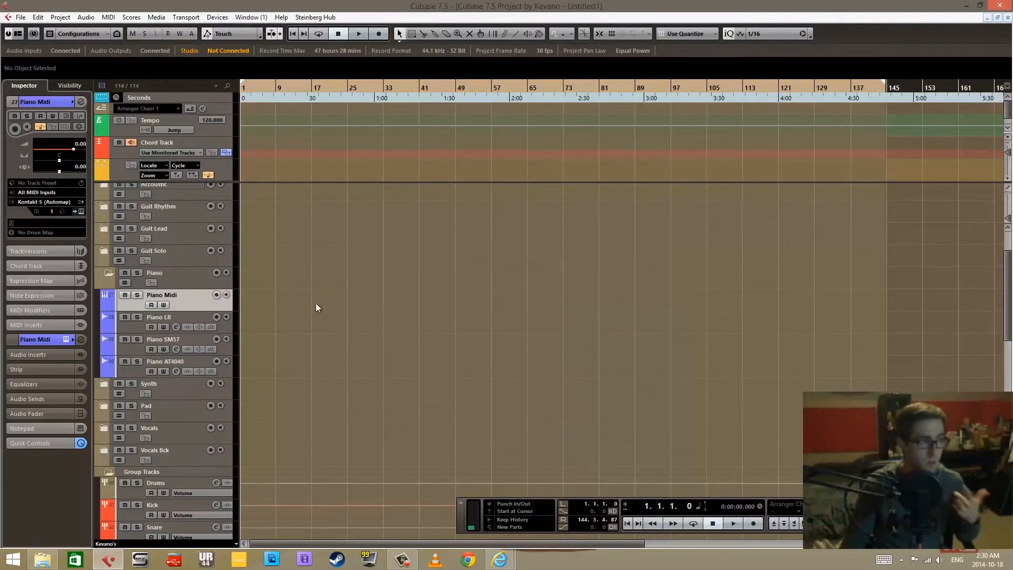
# Collapse the Piano folder track, then open the Control Room Mixer from the Studio connections and place it beside the channel list.
pyautogui.click(110, 273)
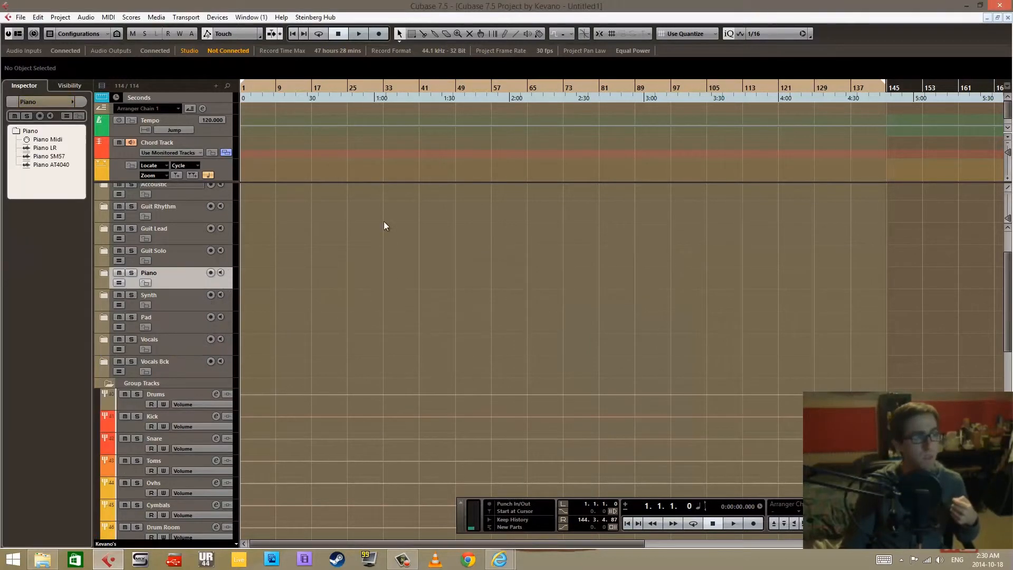
pyautogui.scroll(3, 385, 243)
pyautogui.press('F4')
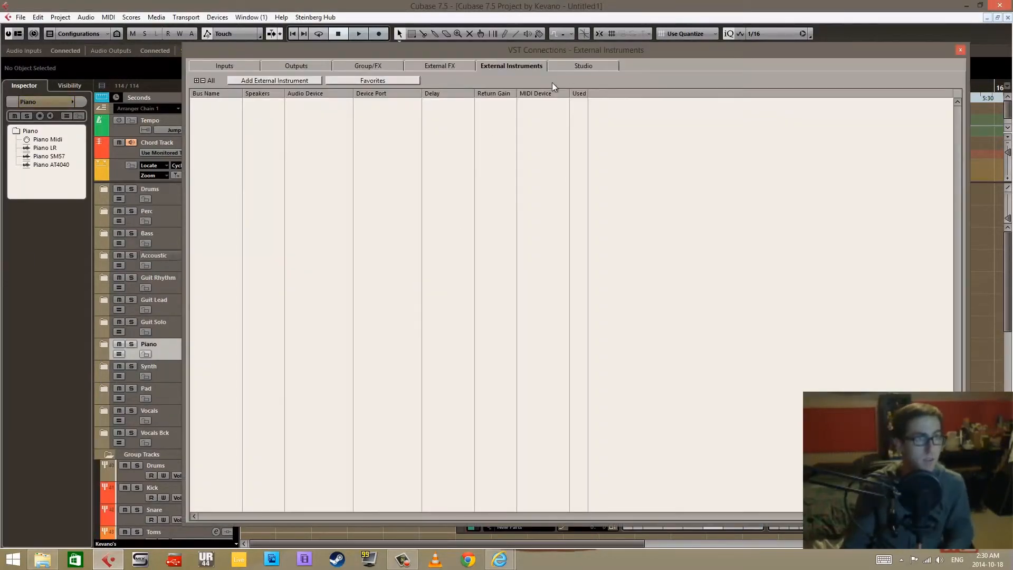
pyautogui.click(579, 66)
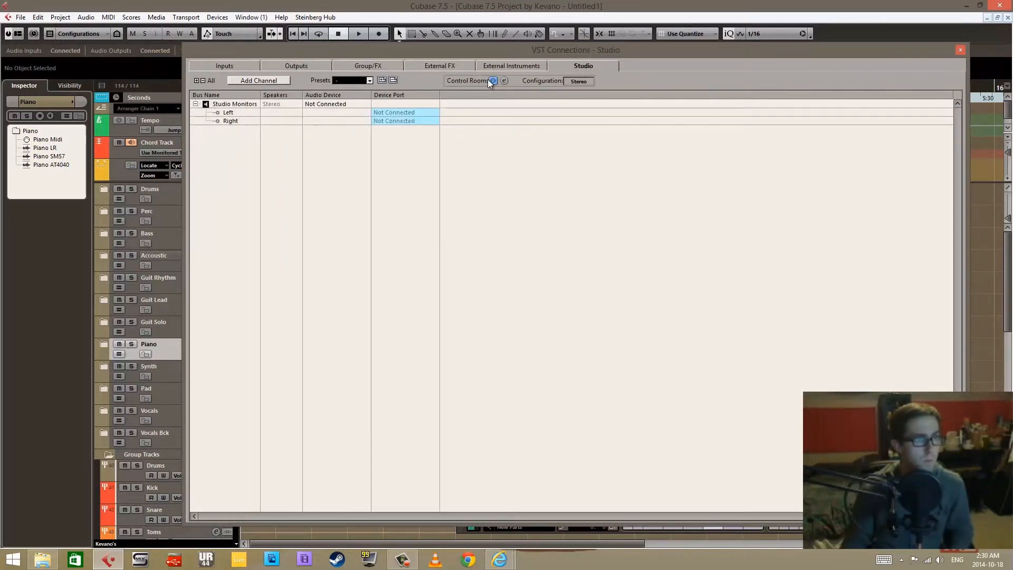
pyautogui.click(504, 80)
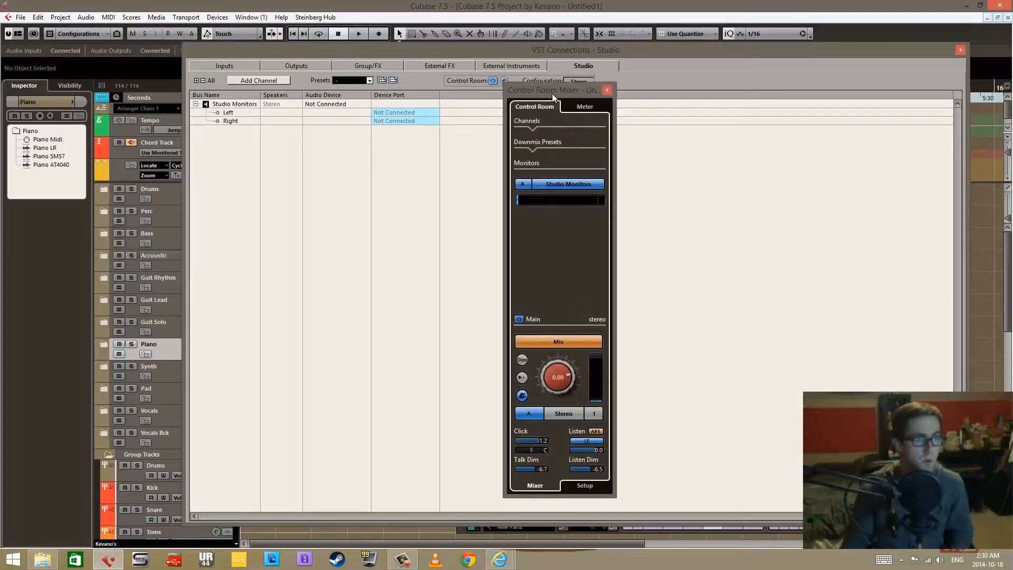
pyautogui.moveTo(628, 90); pyautogui.dragTo(739, 83)
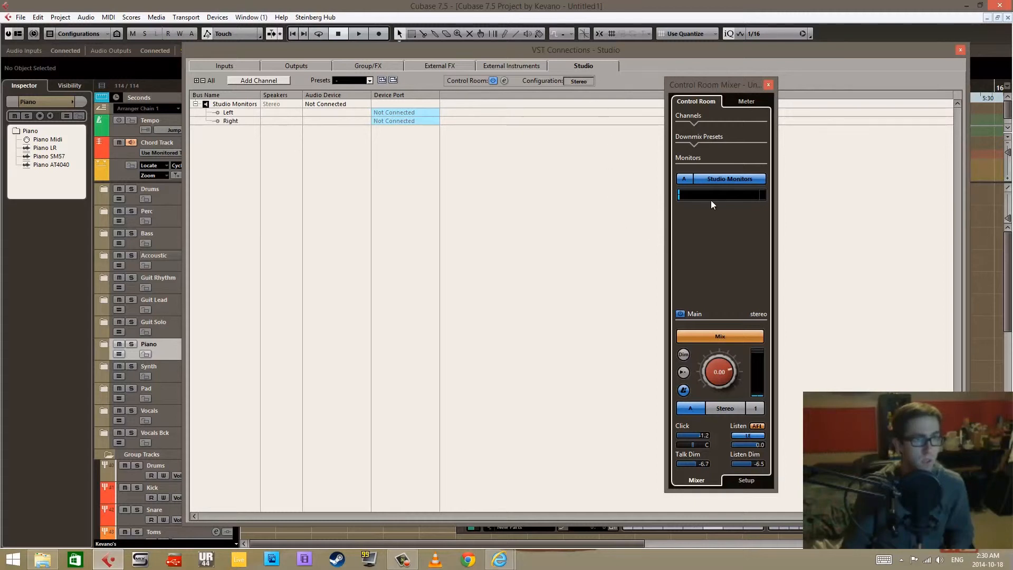
# Add a second monitor channel with the Stereo configuration to the Control Room.
pyautogui.rightClick(246, 157)
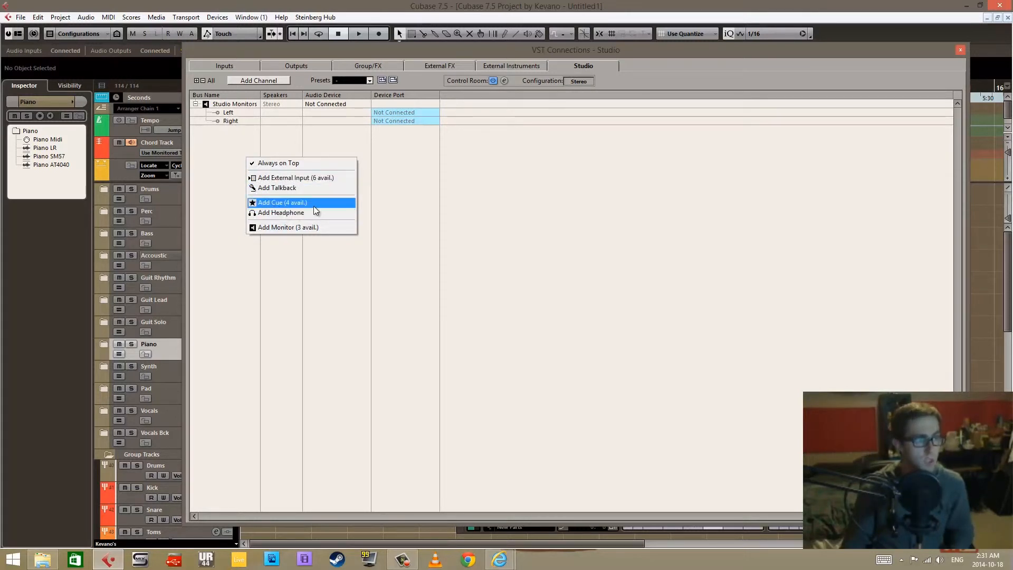
pyautogui.click(267, 227)
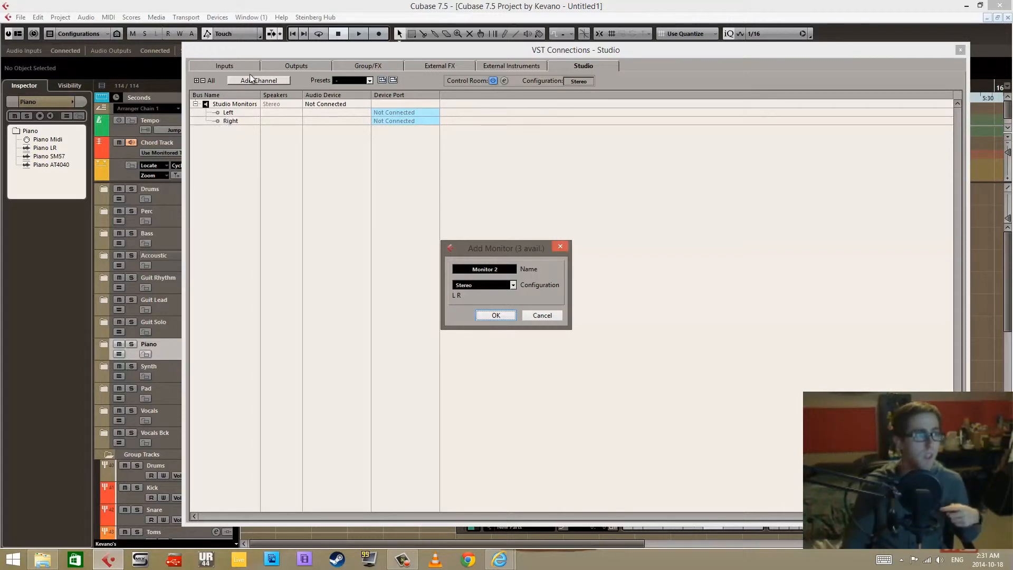
pyautogui.click(495, 315)
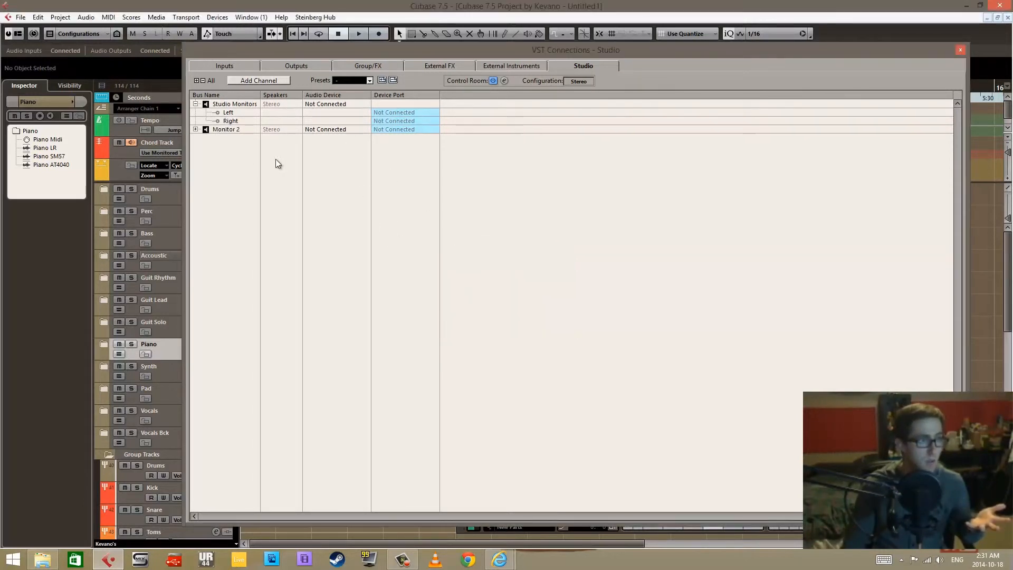
# Expand the second monitor channel and look at the device ports available for its left speaker without assigning one.
pyautogui.click(196, 130)
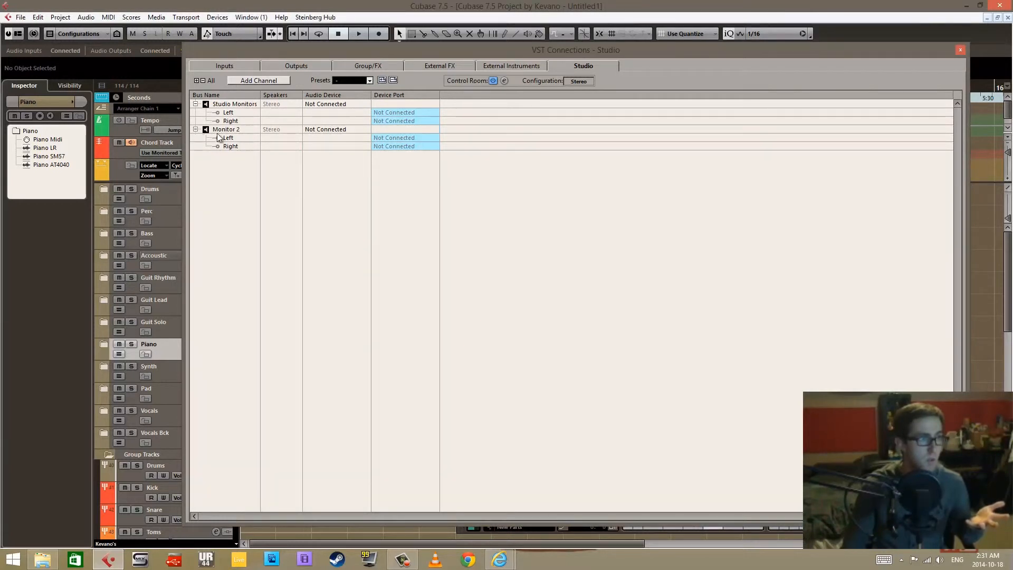
pyautogui.click(387, 138)
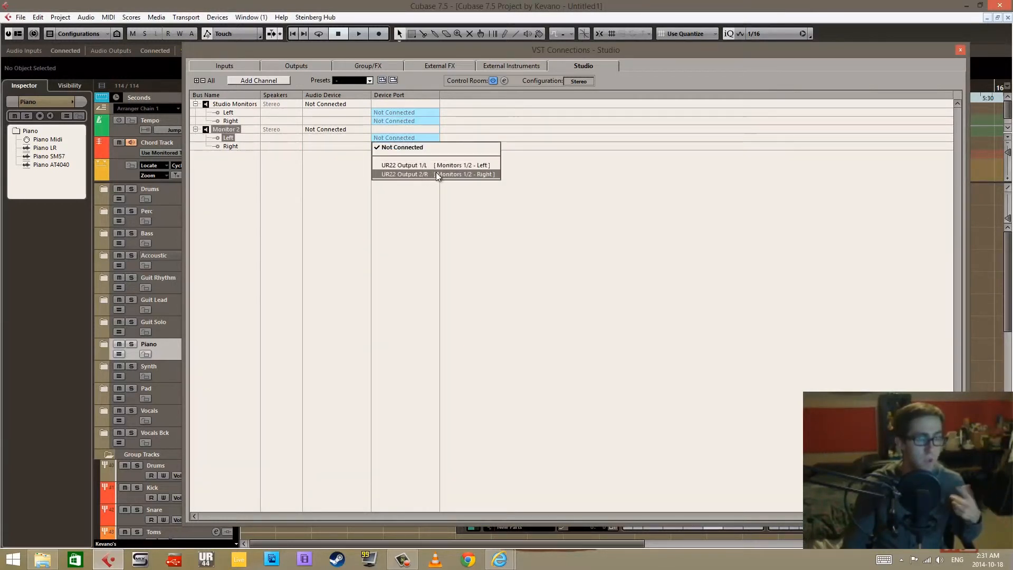
pyautogui.click(416, 220)
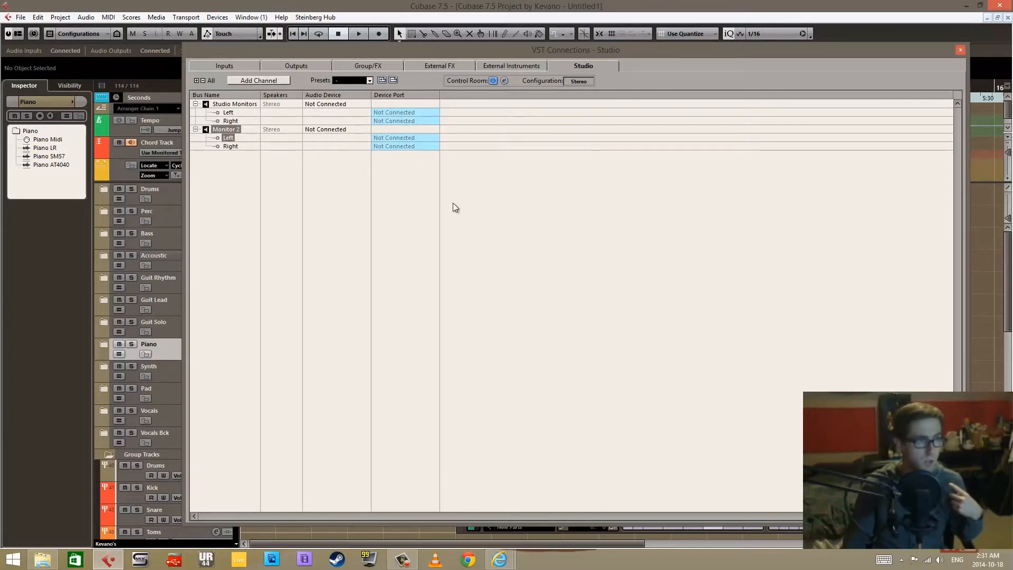
# Reopen the Control Room Mixer and switch listening between Studio Monitors and Monitor 2, ending on Monitor 2.
pyautogui.click(504, 80)
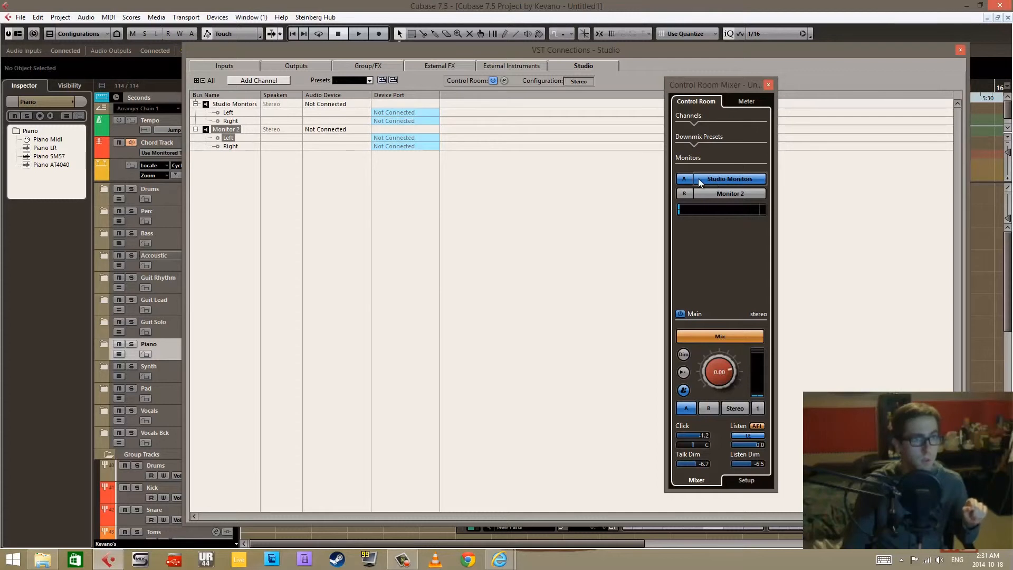
pyautogui.click(737, 194)
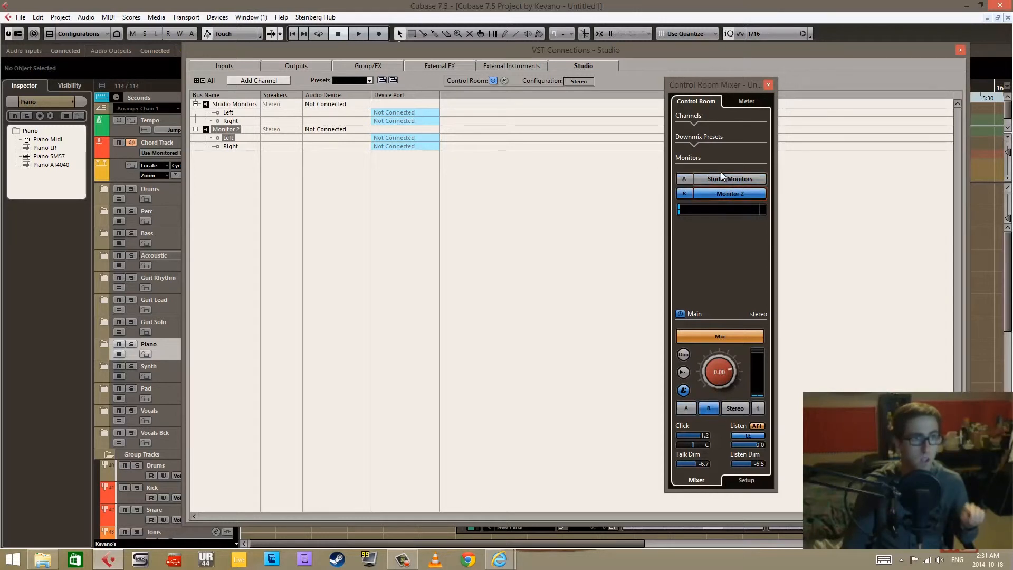
pyautogui.click(697, 179)
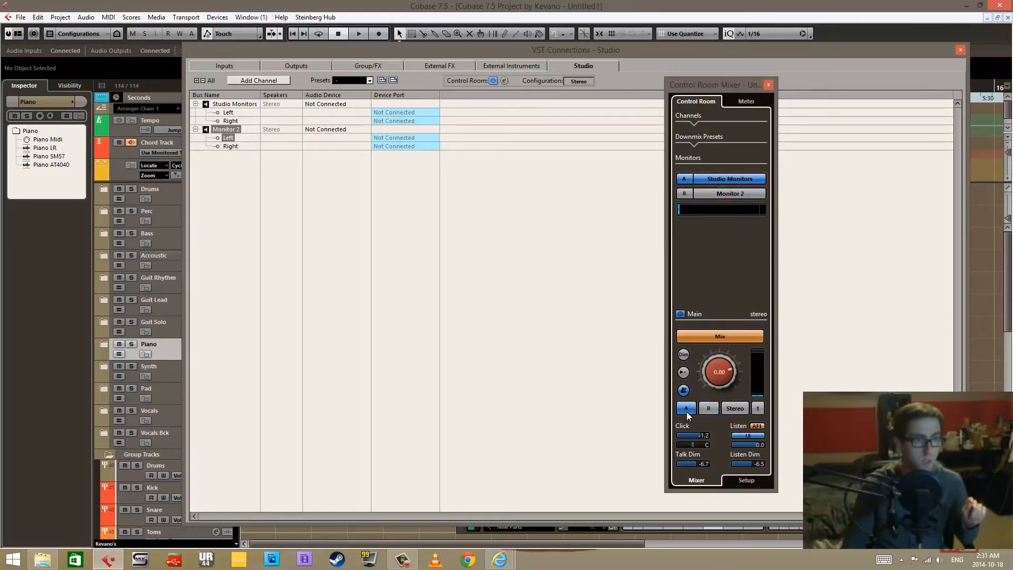
pyautogui.click(711, 191)
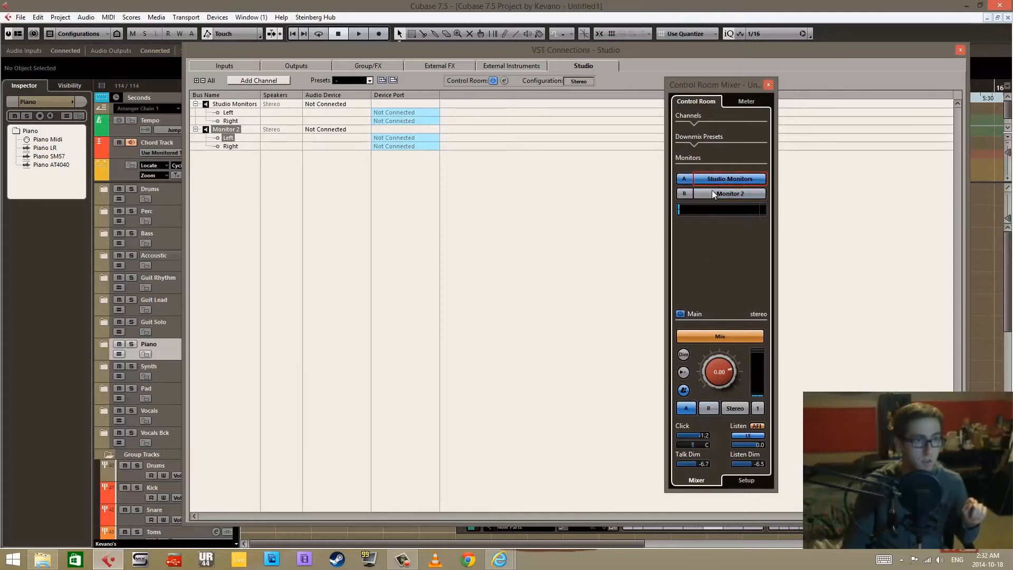
# Show the Master meter in the Control Room Mixer with the Control Room controls displayed beneath it.
pyautogui.click(740, 101)
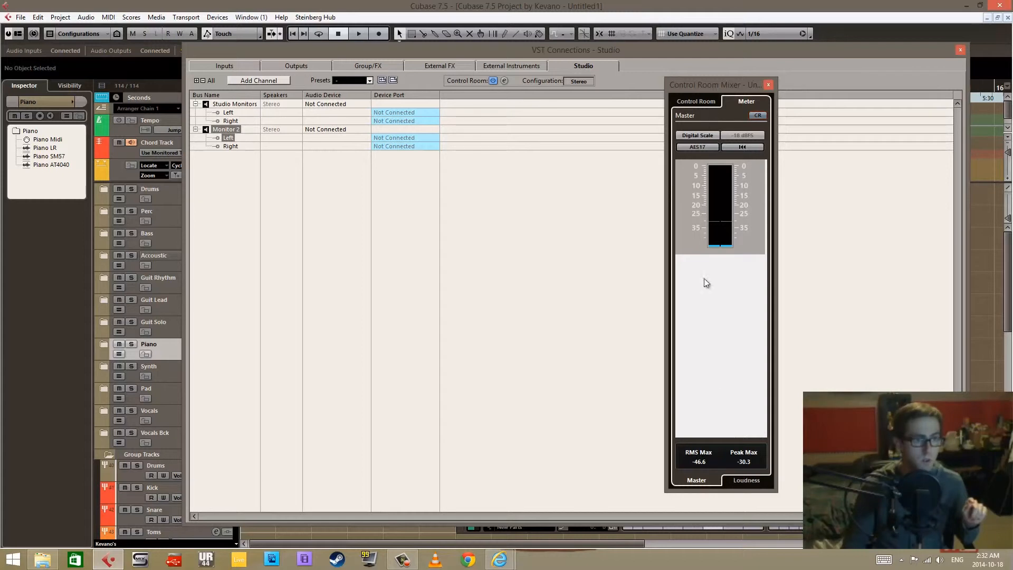
pyautogui.click(694, 106)
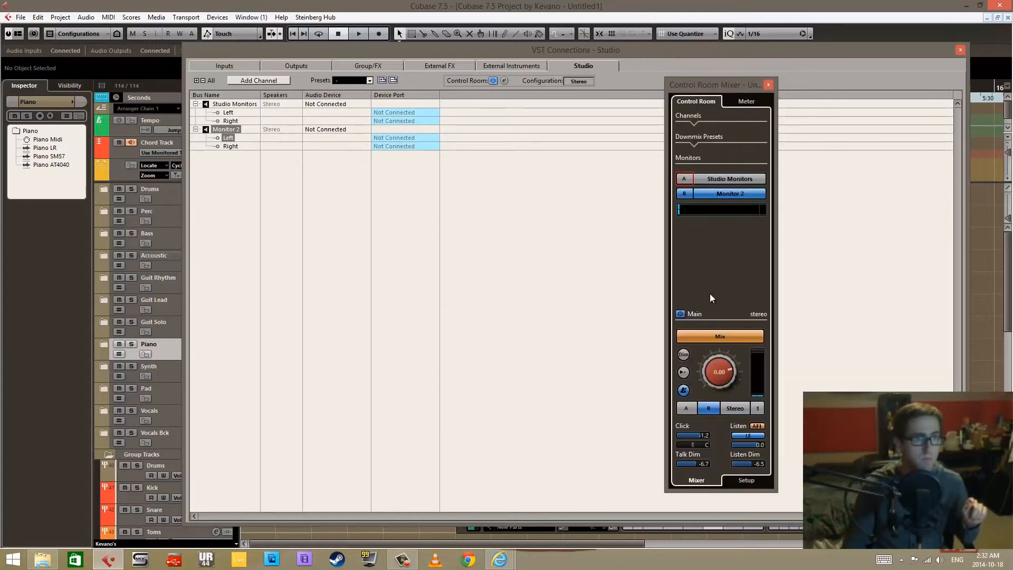
pyautogui.click(746, 101)
pyautogui.click(757, 115)
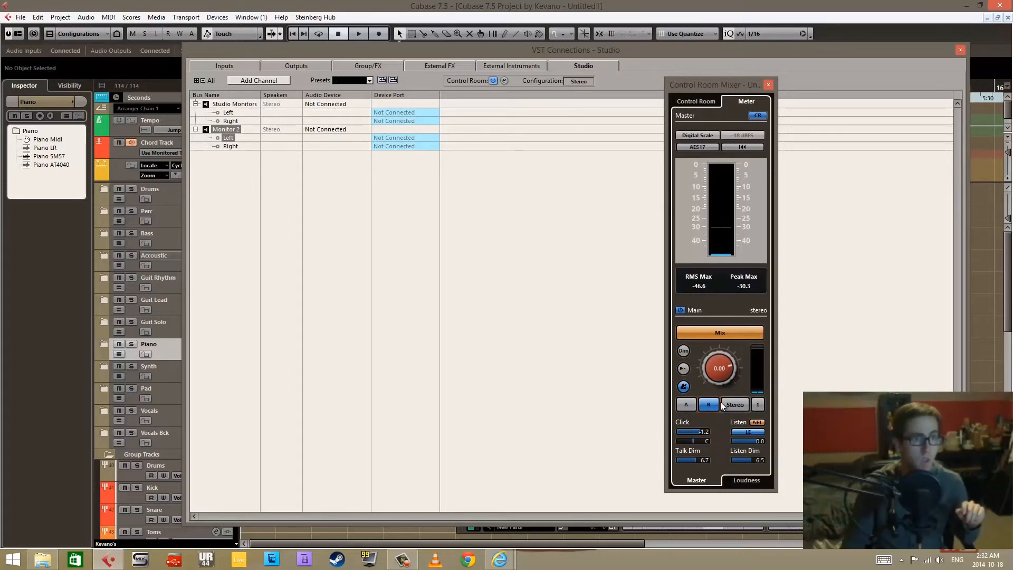
# Switch listening back to monitor A and toggle the downmix between Stereo and Mono, ending on Stereo.
pyautogui.click(689, 404)
pyautogui.click(735, 405)
pyautogui.click(710, 405)
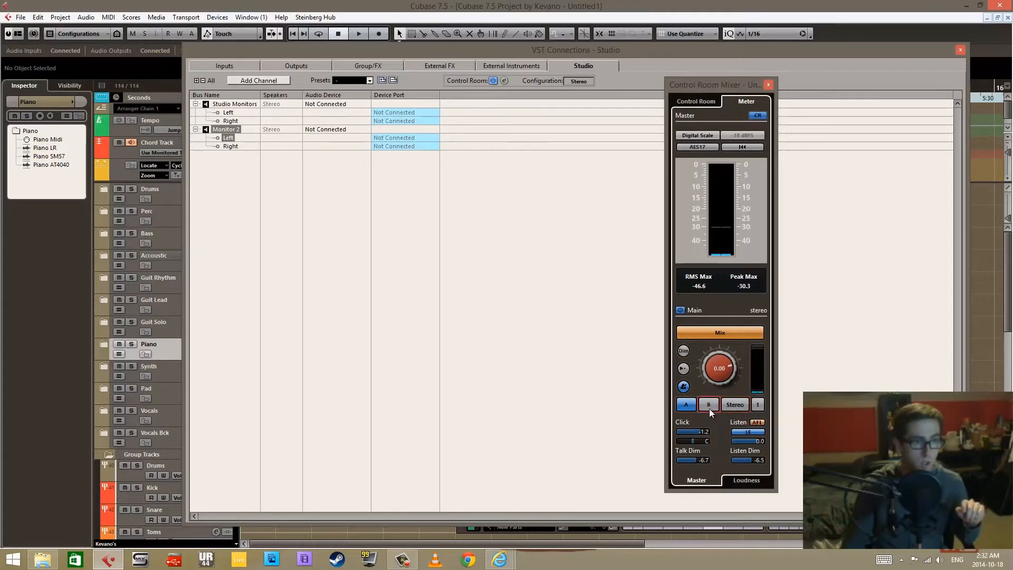
pyautogui.click(734, 406)
pyautogui.click(731, 407)
pyautogui.click(738, 404)
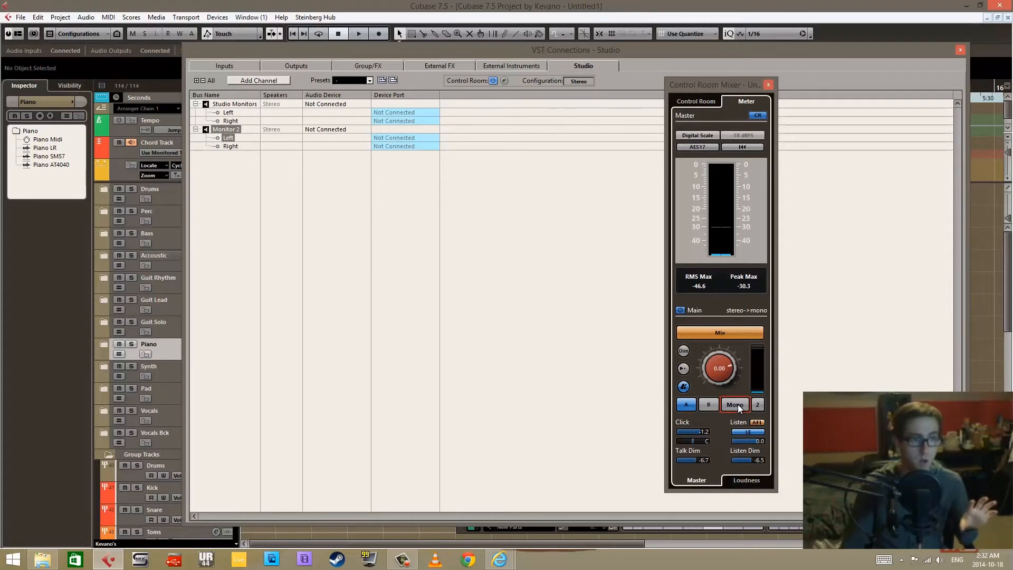
pyautogui.click(737, 405)
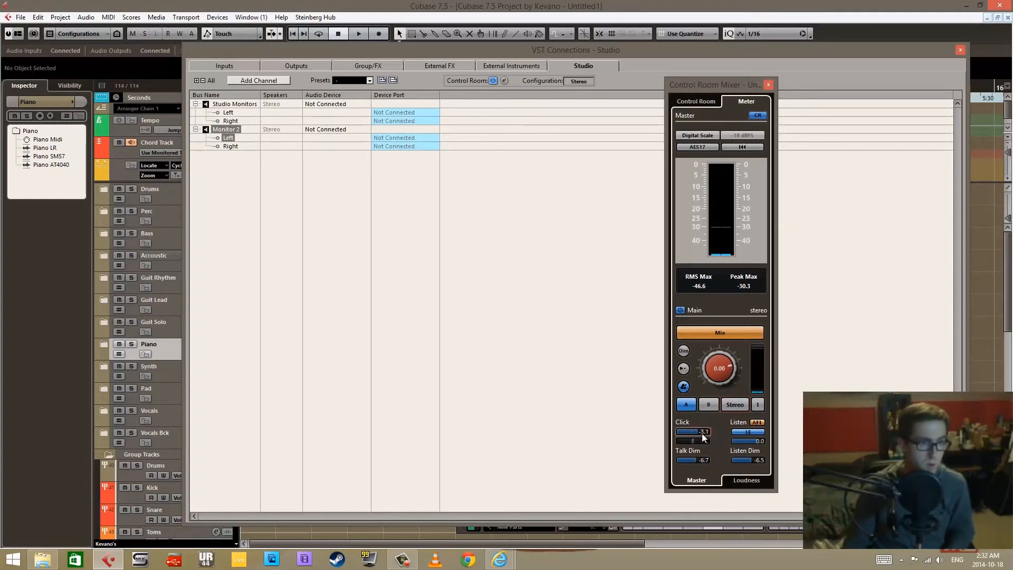
# Set the Control Room's click level to -15.6.
pyautogui.scroll(5, 706, 438)
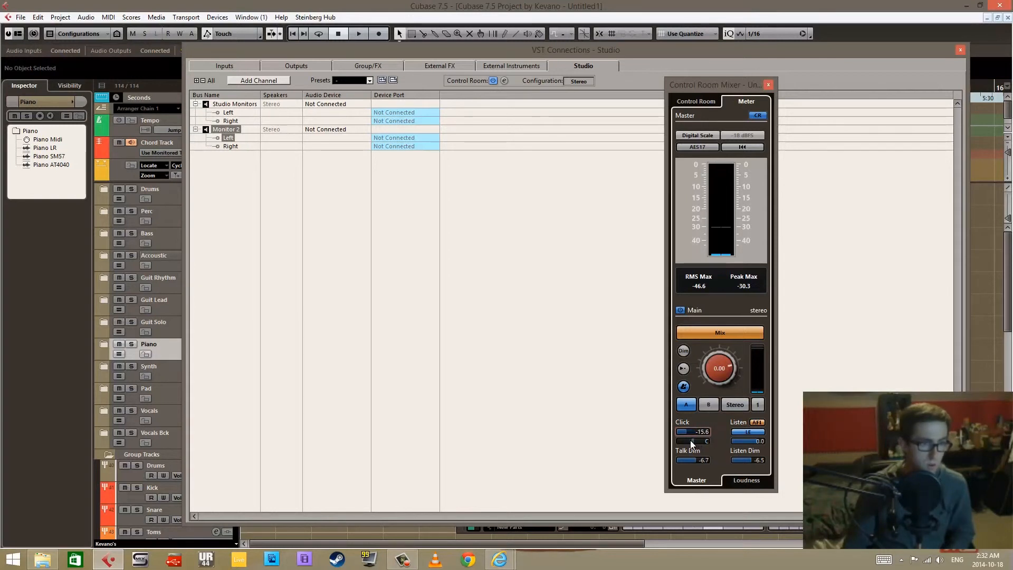
# Set the Control Room's click level to -5.0 and toggle its click off and back on before closing the Control Room Mixer.
pyautogui.scroll(3, 698, 441)
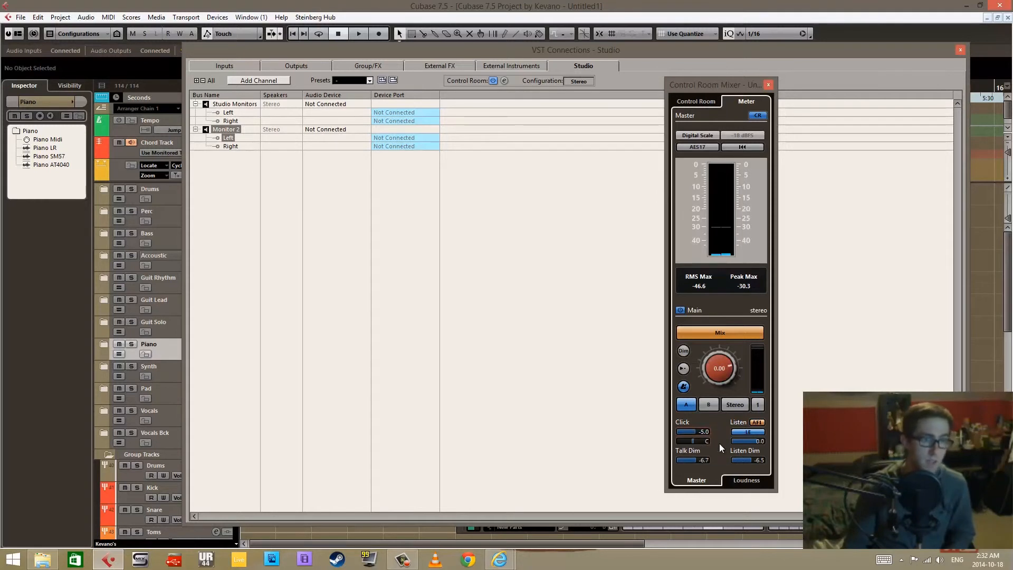
pyautogui.click(683, 368)
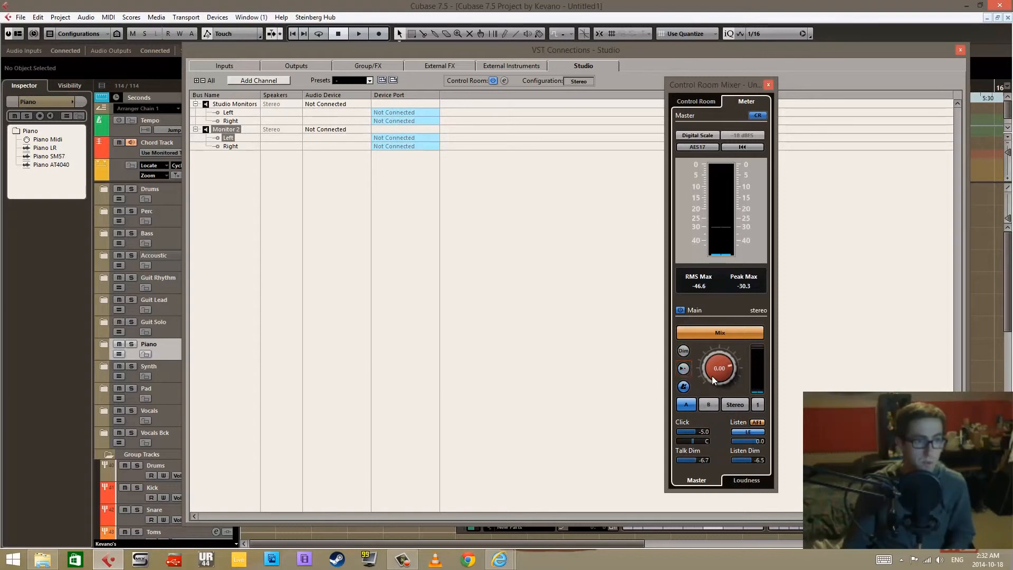
pyautogui.click(683, 387)
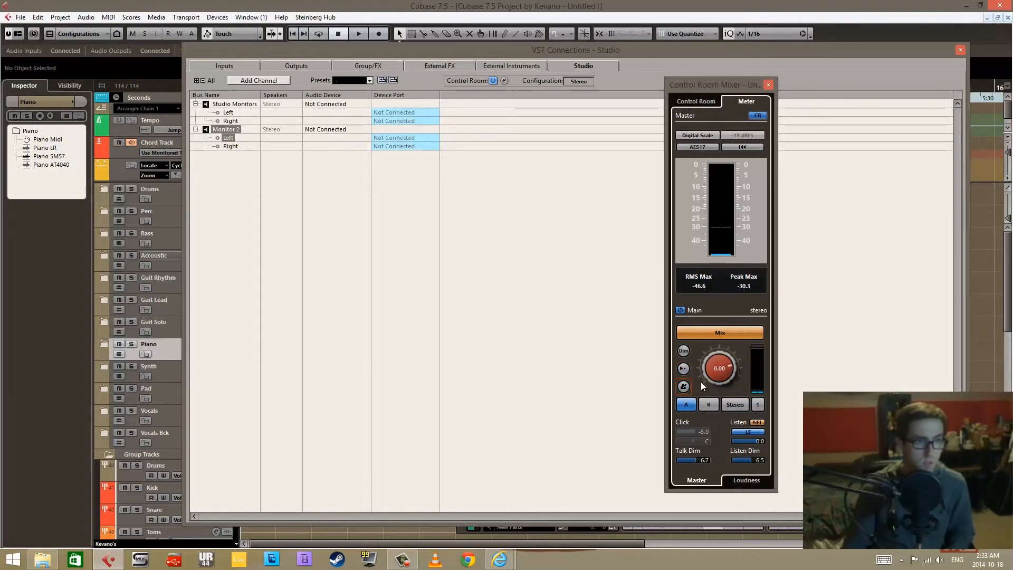
pyautogui.click(685, 388)
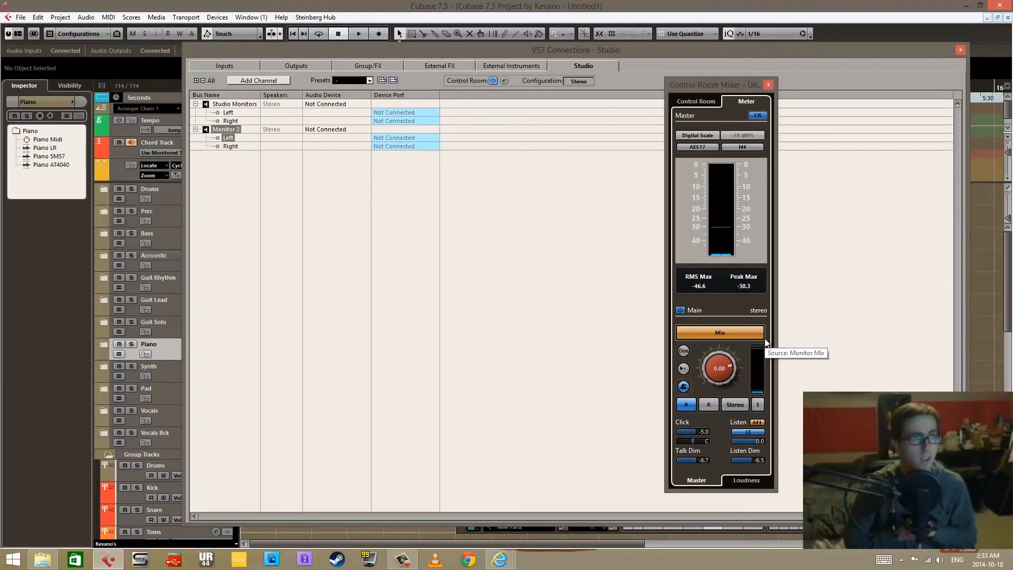
pyautogui.click(768, 86)
pyautogui.rightClick(228, 130)
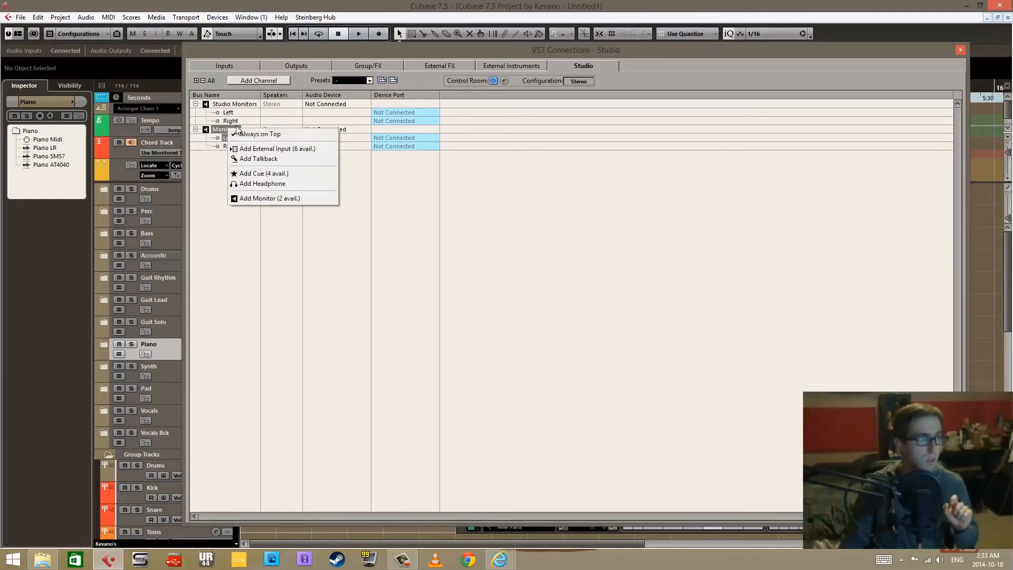
pyautogui.click(408, 183)
pyautogui.rightClick(210, 127)
pyautogui.click(457, 206)
# Review the Inputs, Outputs, Group/FX, External FX and External Instruments connections in turn, ending on the Studio connections.
pyautogui.click(230, 66)
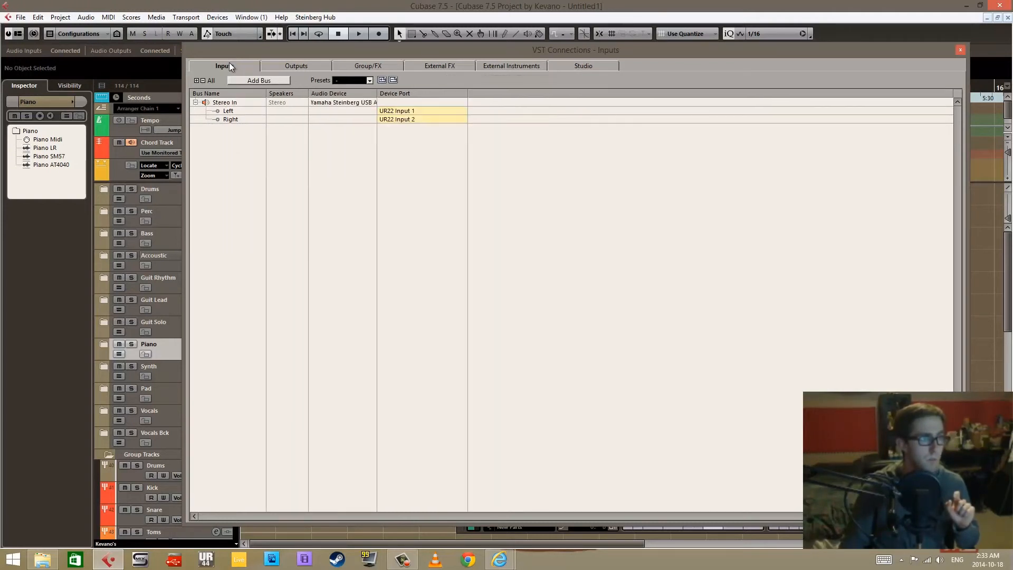
pyautogui.click(315, 67)
pyautogui.click(397, 62)
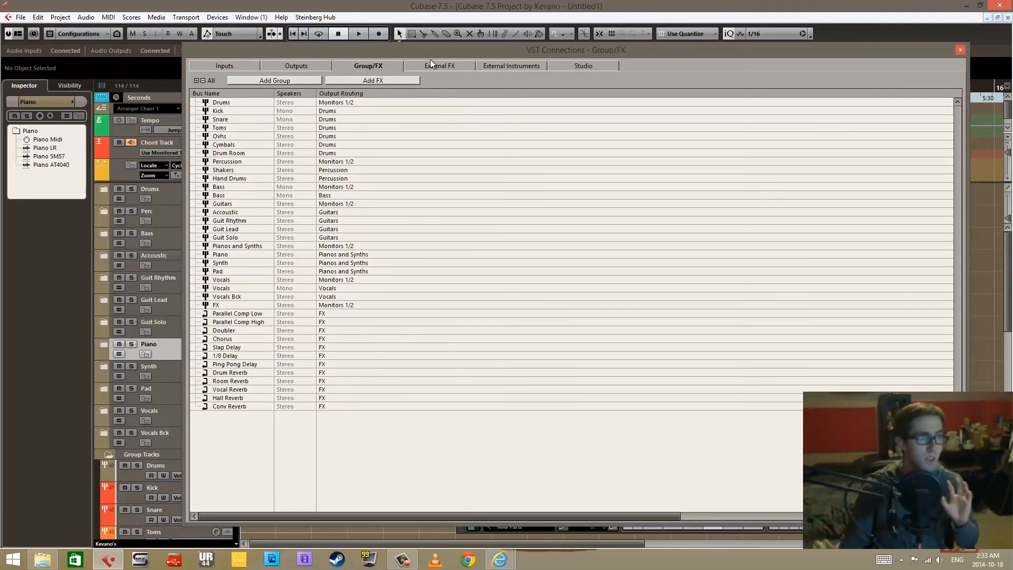
pyautogui.click(443, 65)
pyautogui.click(496, 64)
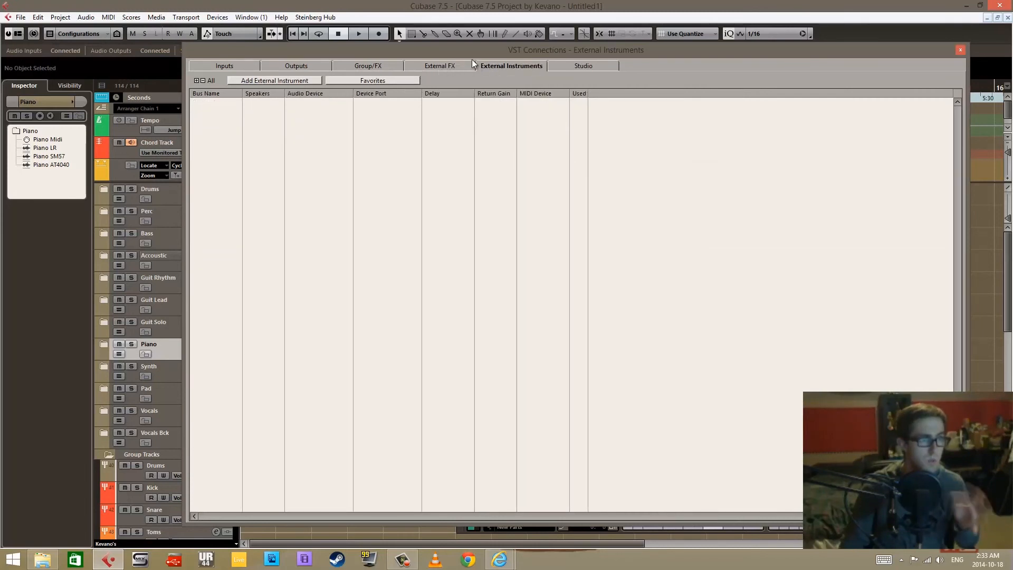
pyautogui.click(584, 66)
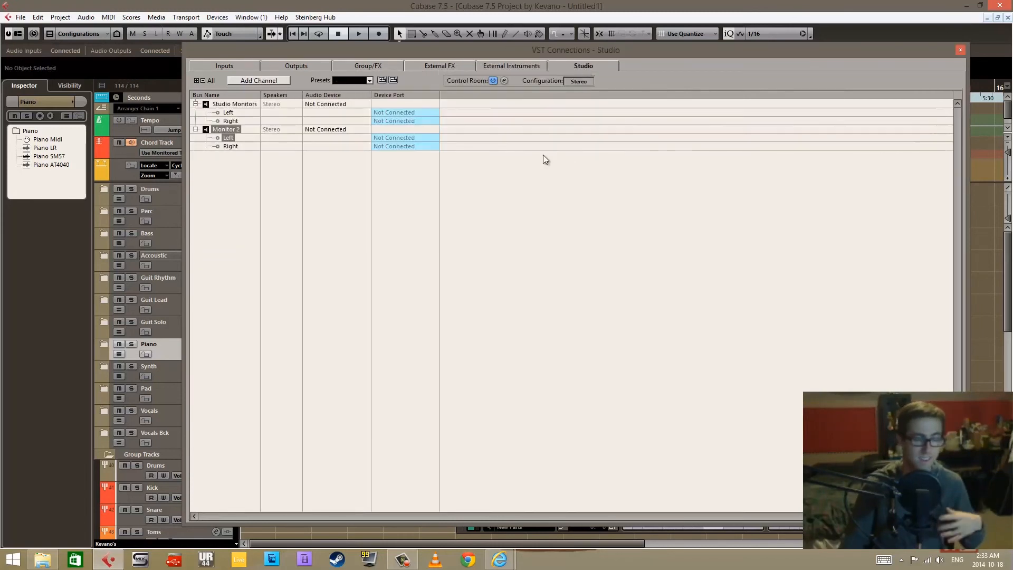
# Remove Monitor 2 from the Studio connections and close the VST Connections window.
pyautogui.rightClick(224, 130)
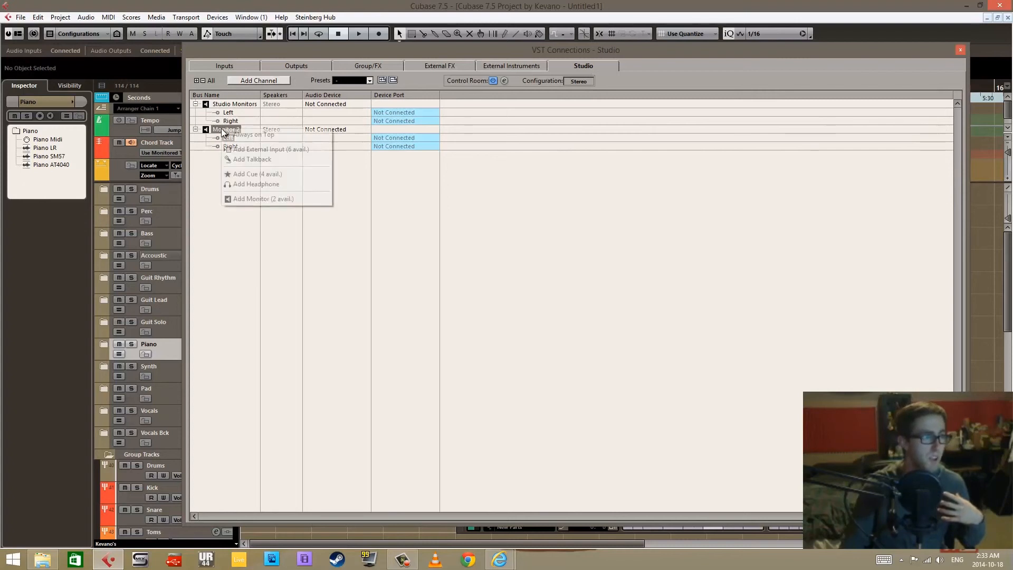
pyautogui.click(266, 144)
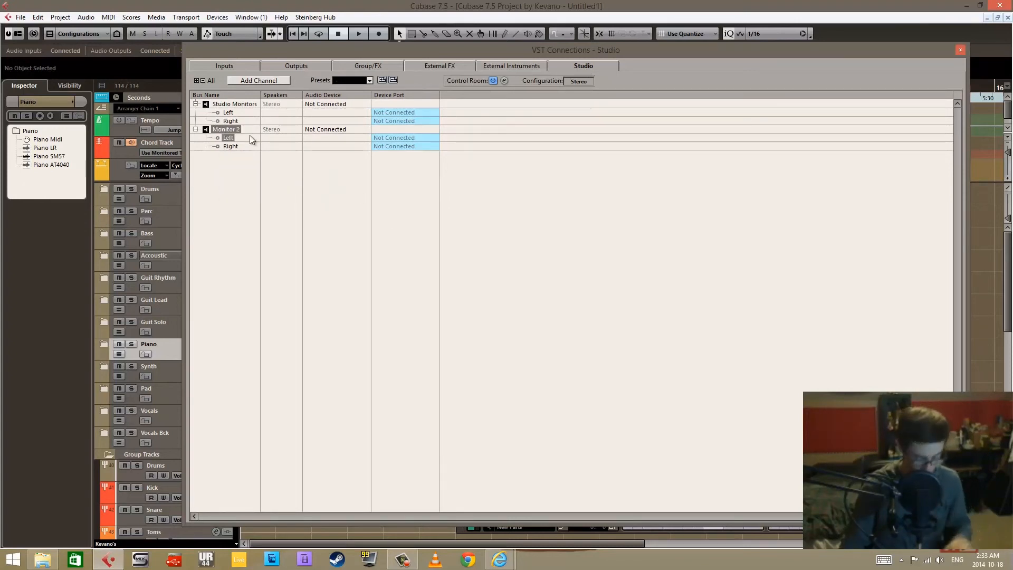
pyautogui.click(246, 192)
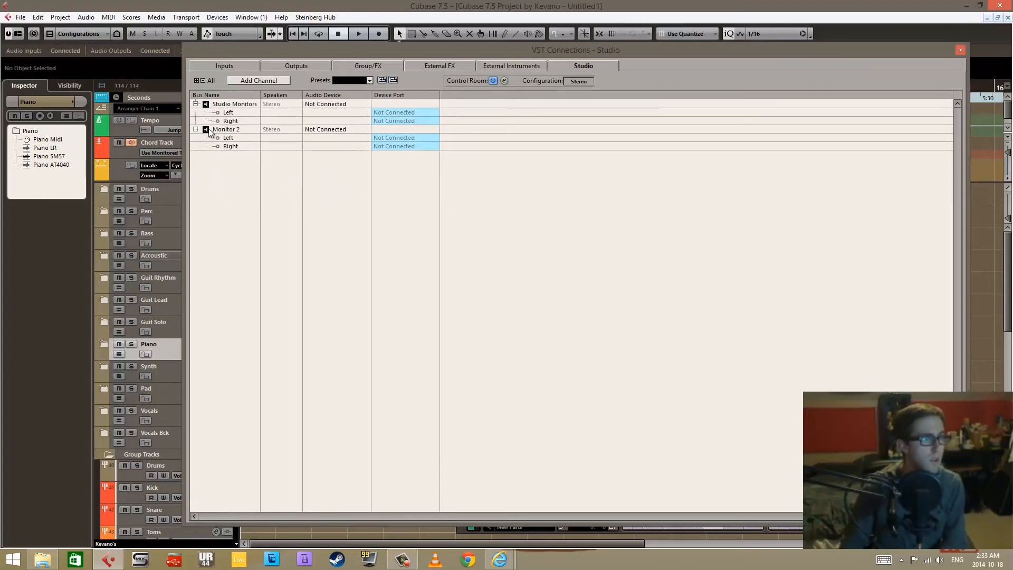
pyautogui.rightClick(209, 130)
pyautogui.click(260, 211)
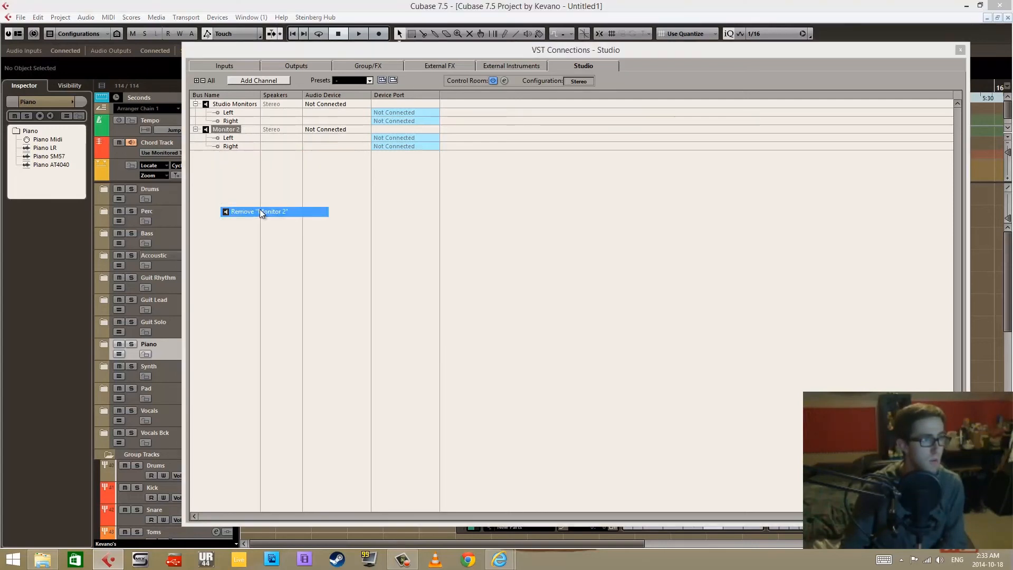
pyautogui.click(492, 310)
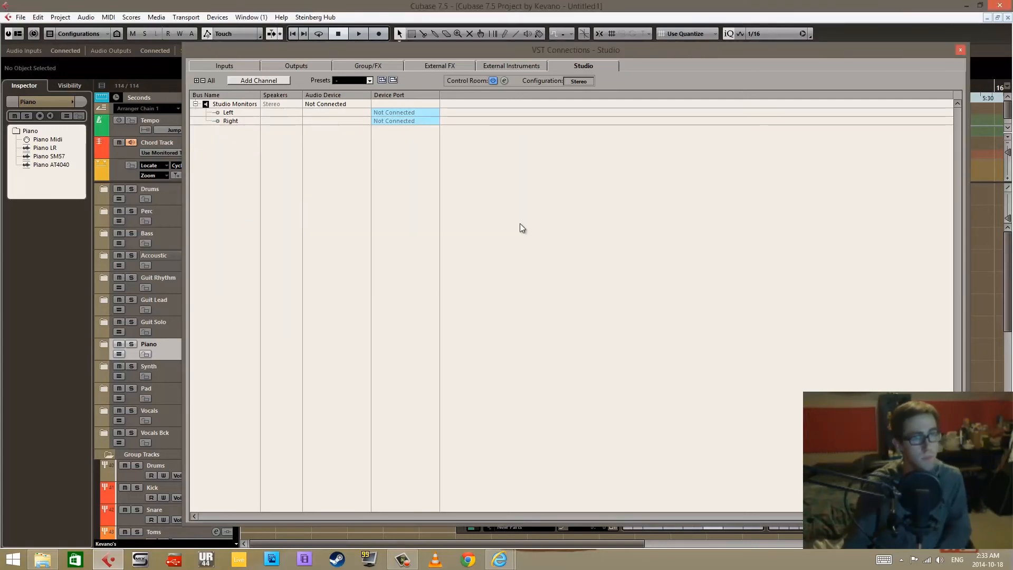
pyautogui.click(960, 49)
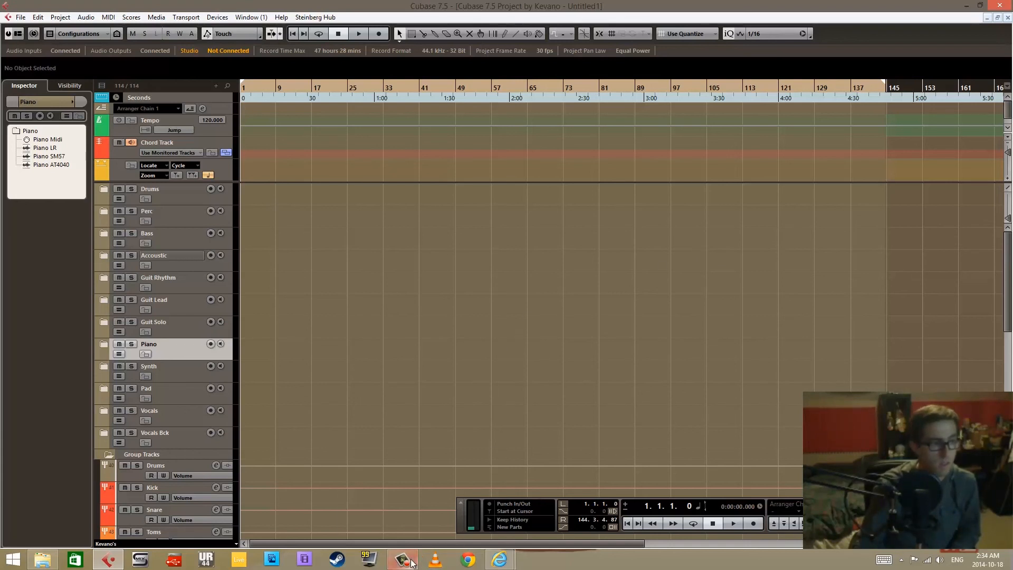
pyautogui.moveTo(410, 561)
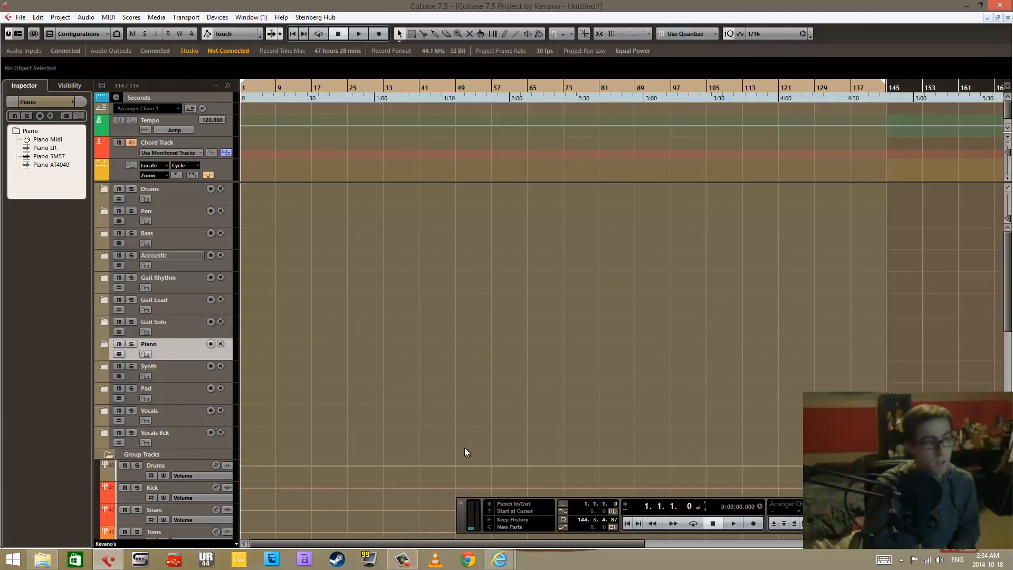